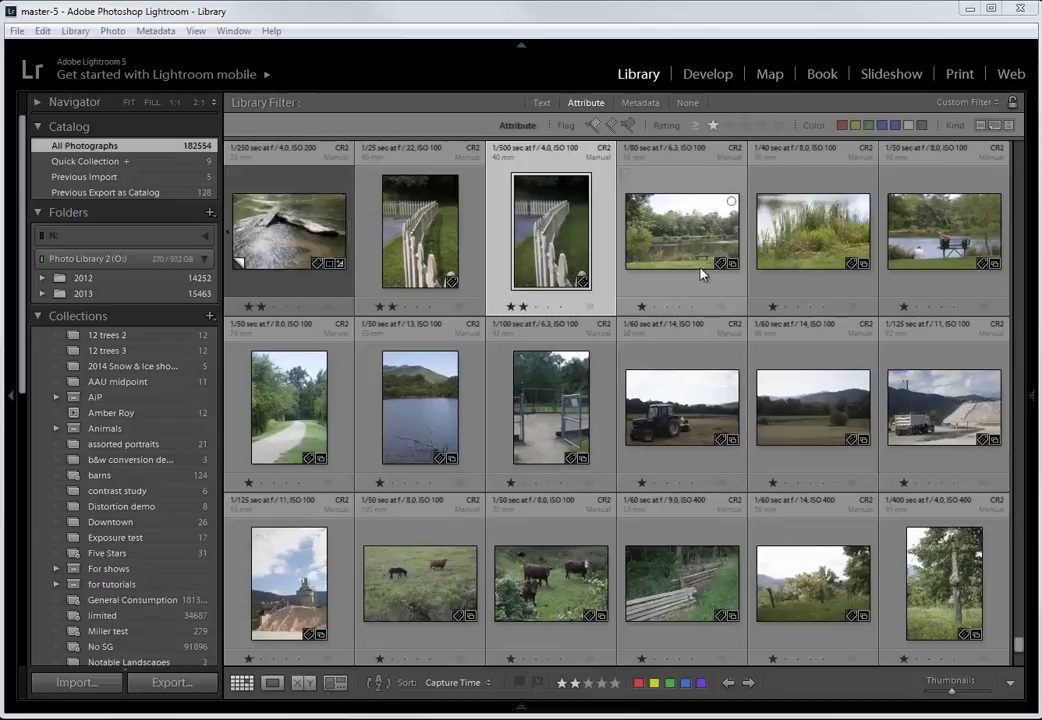
Step: Select the lakeside, white fence, tree-lined road, mountain lake, cows, rail fence and orchard photos
{"action": "left_click", "coordinate": [694, 234]}
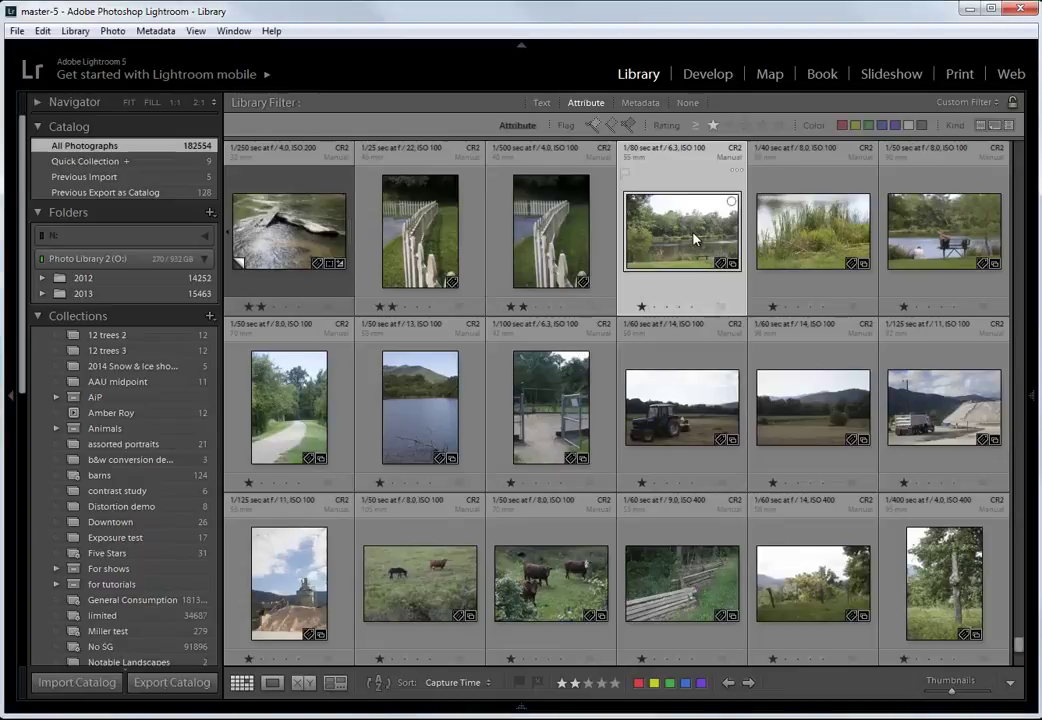
{"action": "left_click", "coordinate": [557, 241], "text": "ctrl"}
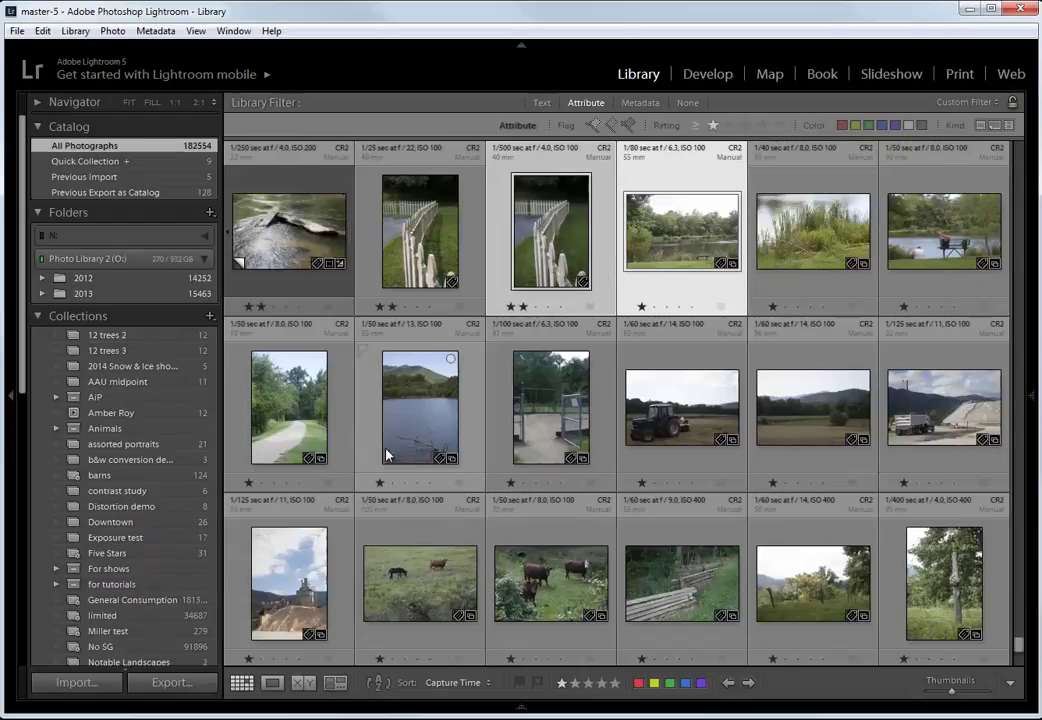
{"action": "left_click", "coordinate": [313, 365], "text": "ctrl"}
{"action": "left_click", "coordinate": [419, 407], "text": "ctrl"}
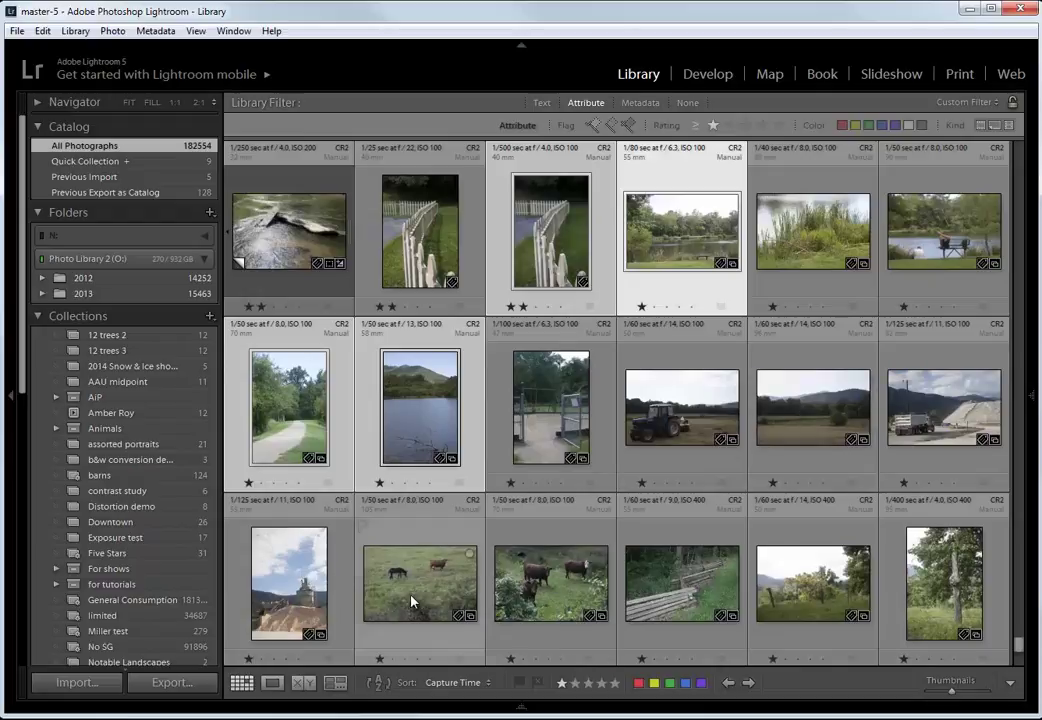
{"action": "left_click", "coordinate": [556, 579], "text": "ctrl"}
{"action": "left_click", "coordinate": [705, 600], "text": "ctrl"}
{"action": "left_click", "coordinate": [812, 590], "text": "ctrl"}
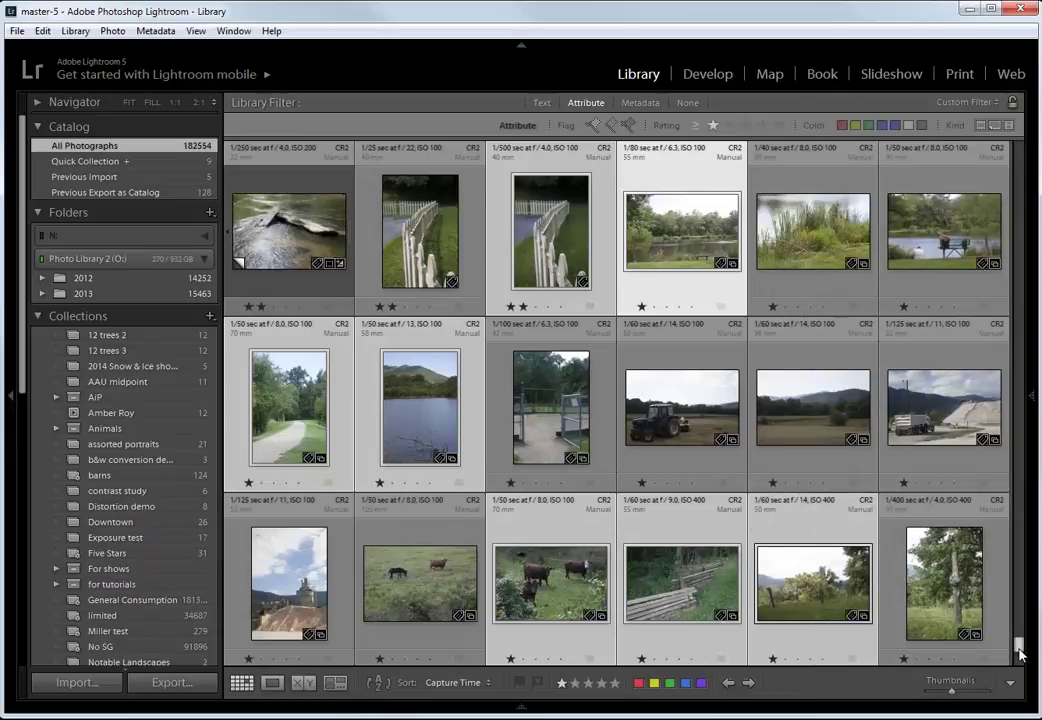
Step: Add the green mountain meadow, gate and reeds-and-grass photos to the selection
{"action": "scroll", "coordinate": [1020, 654], "scroll_direction": "up", "scroll_amount": 1}
{"action": "scroll", "coordinate": [1020, 654], "scroll_direction": "down", "scroll_amount": 3}
{"action": "scroll", "coordinate": [806, 548], "scroll_direction": "up", "scroll_amount": 1}
{"action": "scroll", "coordinate": [806, 548], "scroll_direction": "down", "scroll_amount": 3}
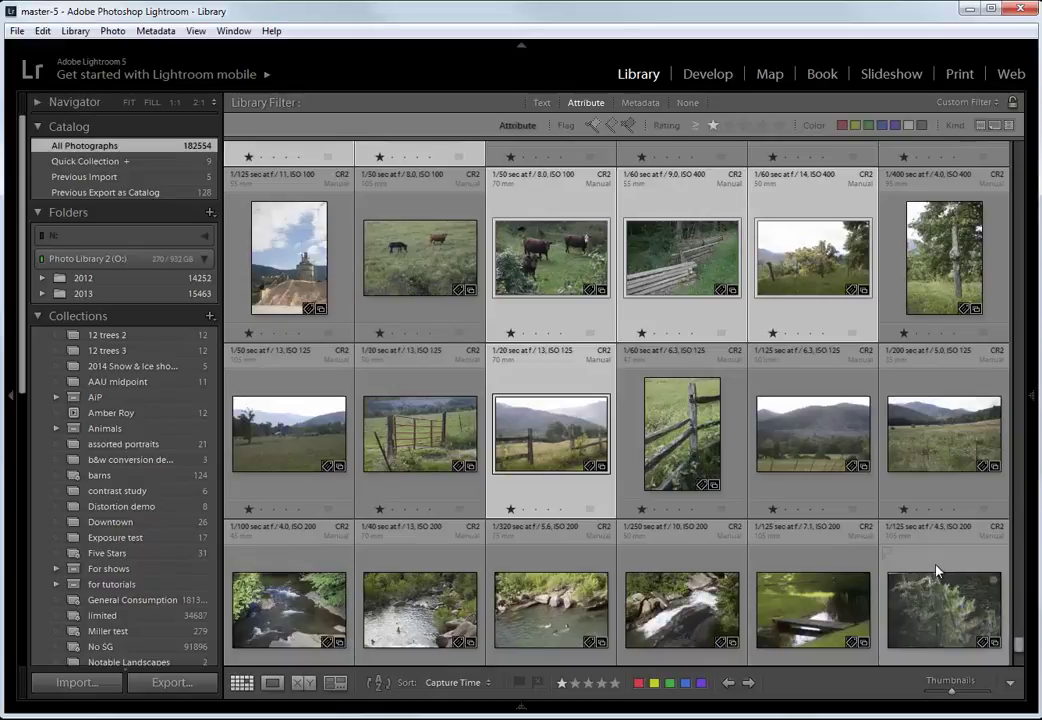
{"action": "scroll", "coordinate": [937, 572], "scroll_direction": "down", "scroll_amount": 3}
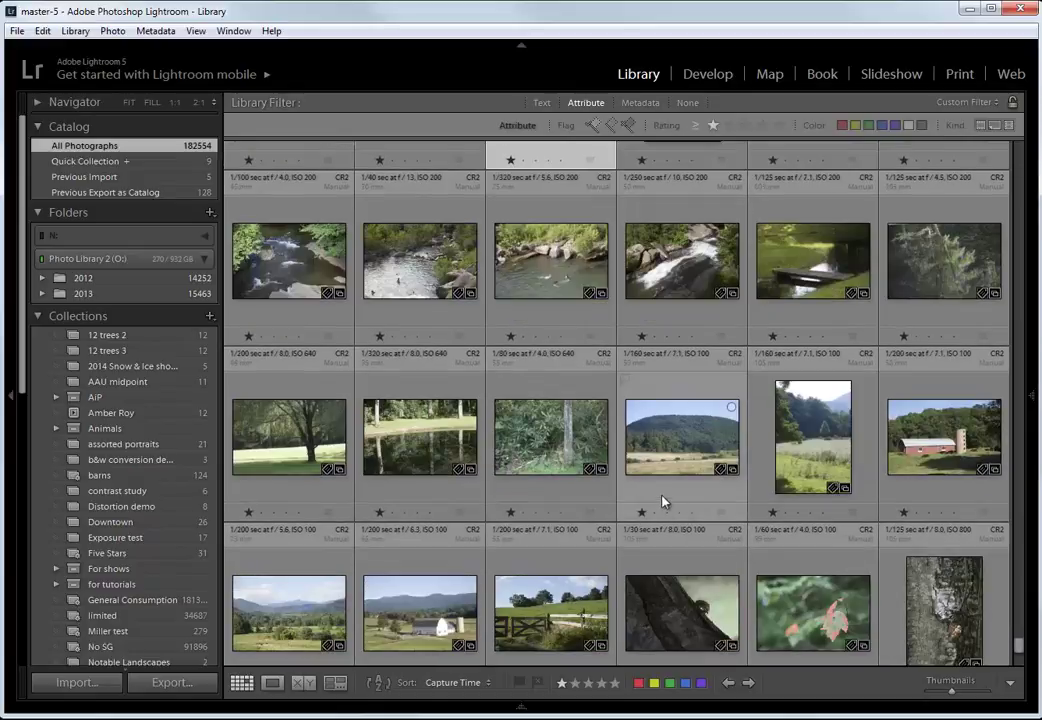
{"action": "left_click", "coordinate": [672, 440]}
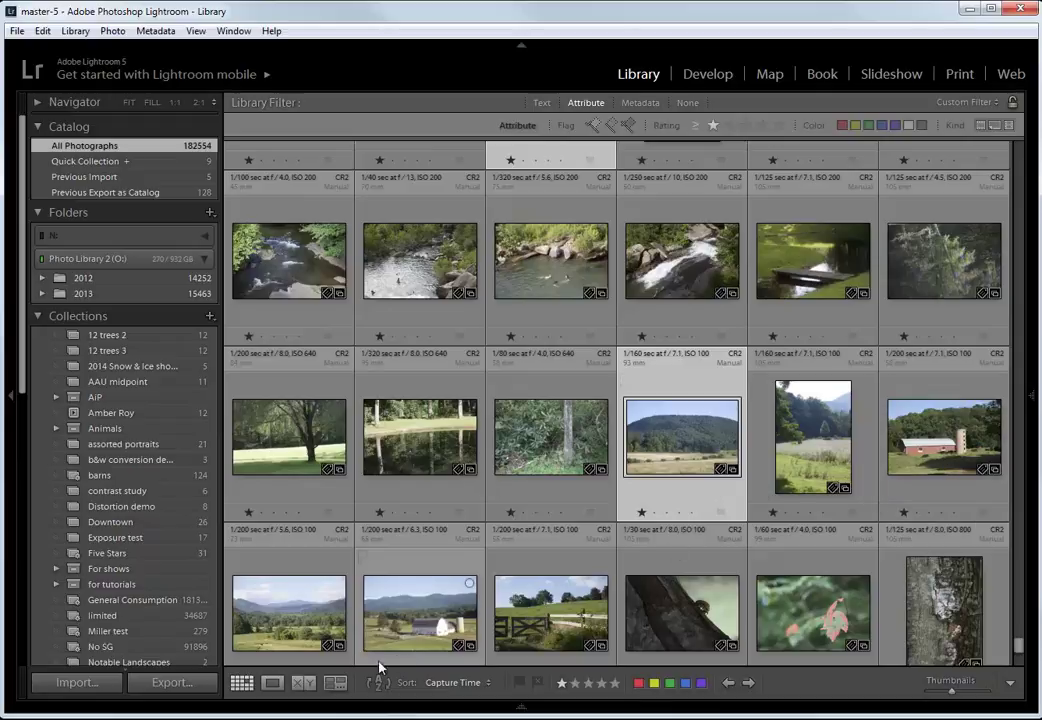
{"action": "scroll", "coordinate": [407, 656], "scroll_direction": "down", "scroll_amount": 2}
{"action": "scroll", "coordinate": [426, 635], "scroll_direction": "up", "scroll_amount": 2}
{"action": "scroll", "coordinate": [493, 636], "scroll_direction": "up", "scroll_amount": 3}
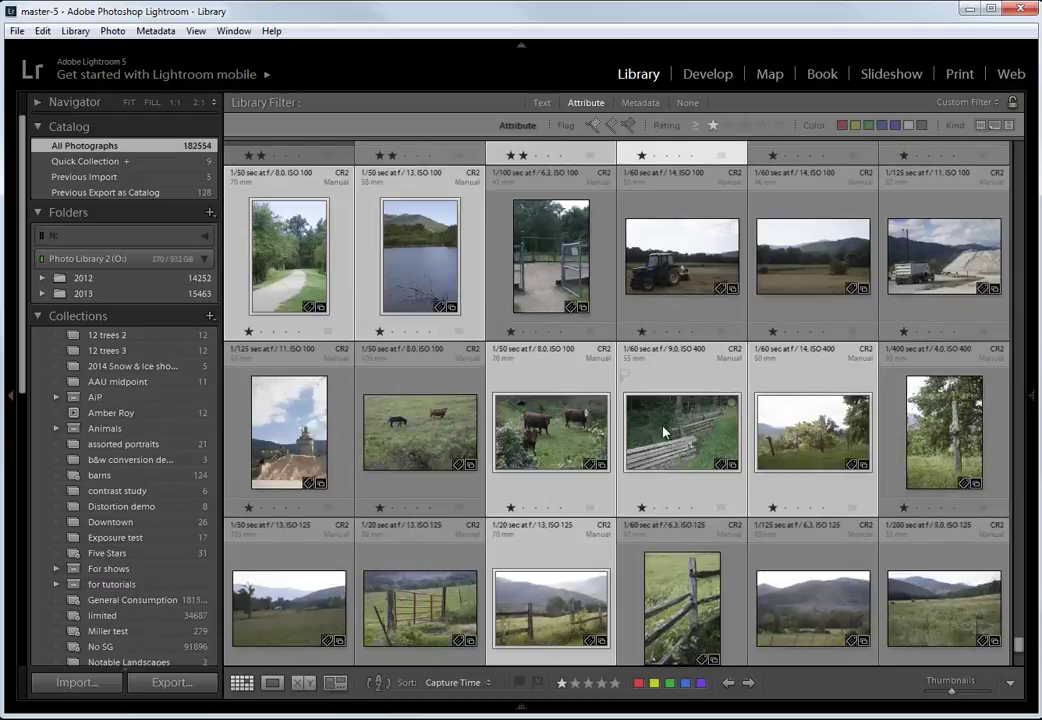
{"action": "left_click", "coordinate": [414, 625], "text": "ctrl"}
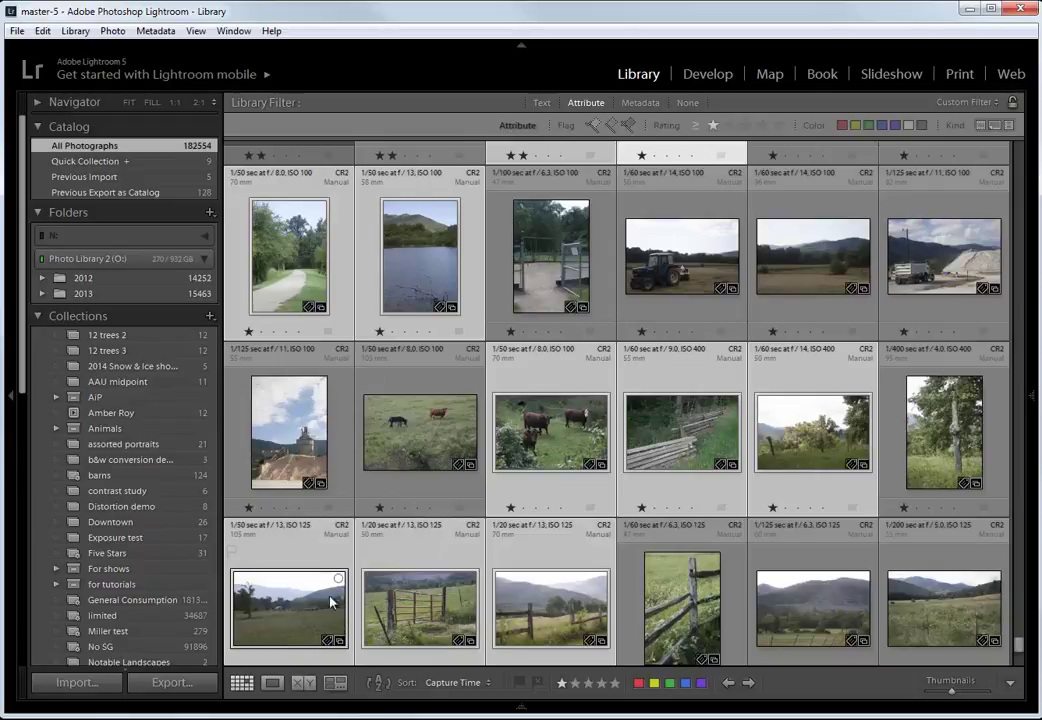
{"action": "scroll", "coordinate": [668, 478], "scroll_direction": "up", "scroll_amount": 2}
{"action": "scroll", "coordinate": [645, 500], "scroll_direction": "up", "scroll_amount": 2}
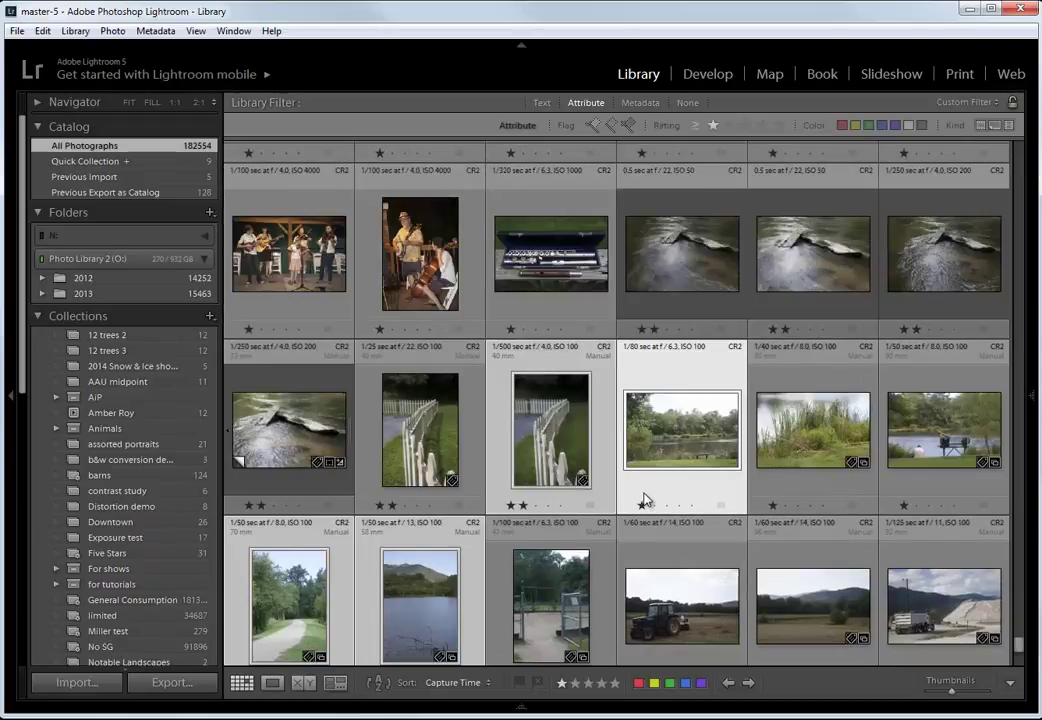
{"action": "left_click", "coordinate": [845, 453], "text": "ctrl"}
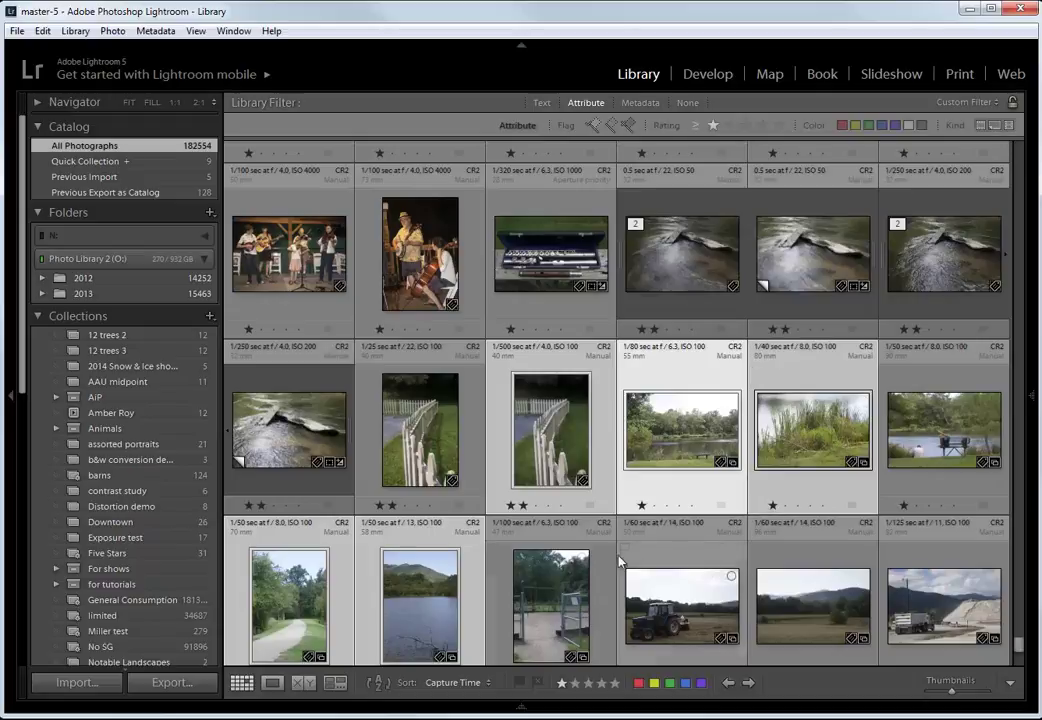
{"action": "scroll", "coordinate": [484, 571], "scroll_direction": "down", "scroll_amount": 4}
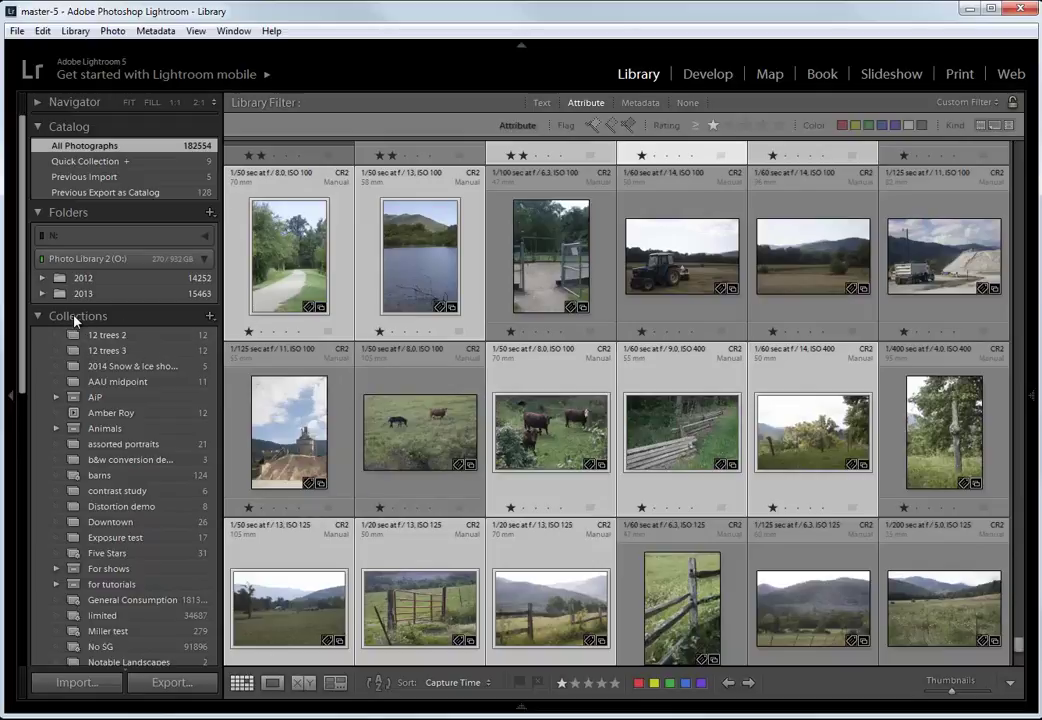
Step: Create a collection named 'PH123 final picks' that includes the twelve selected photos
{"action": "left_click", "coordinate": [210, 316]}
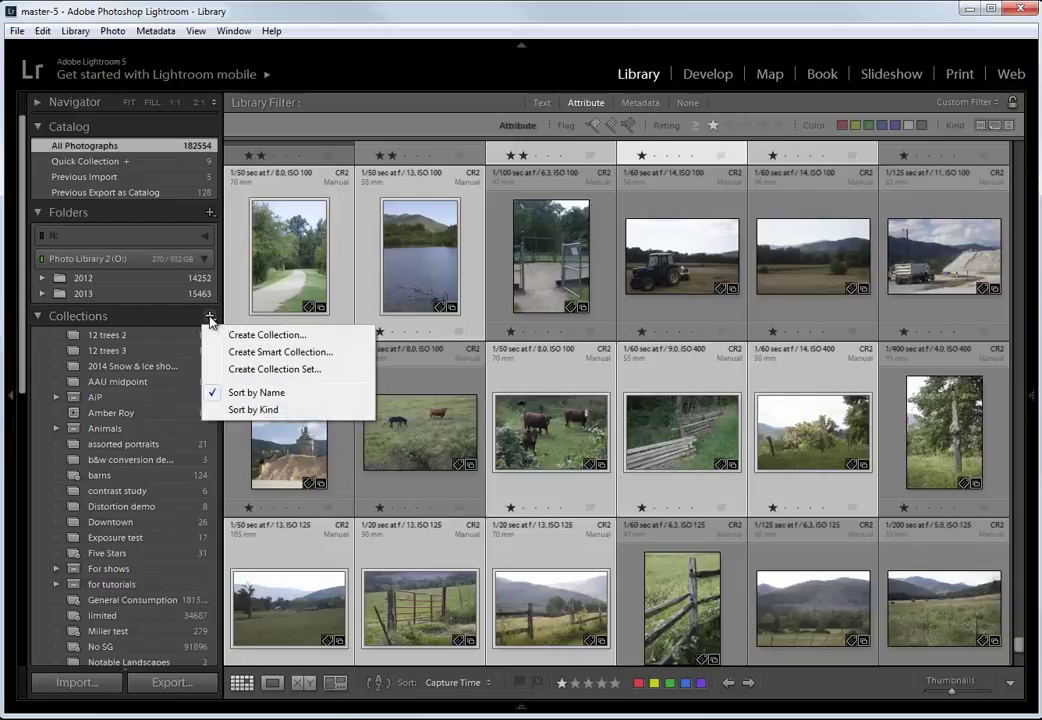
{"action": "left_click", "coordinate": [291, 336]}
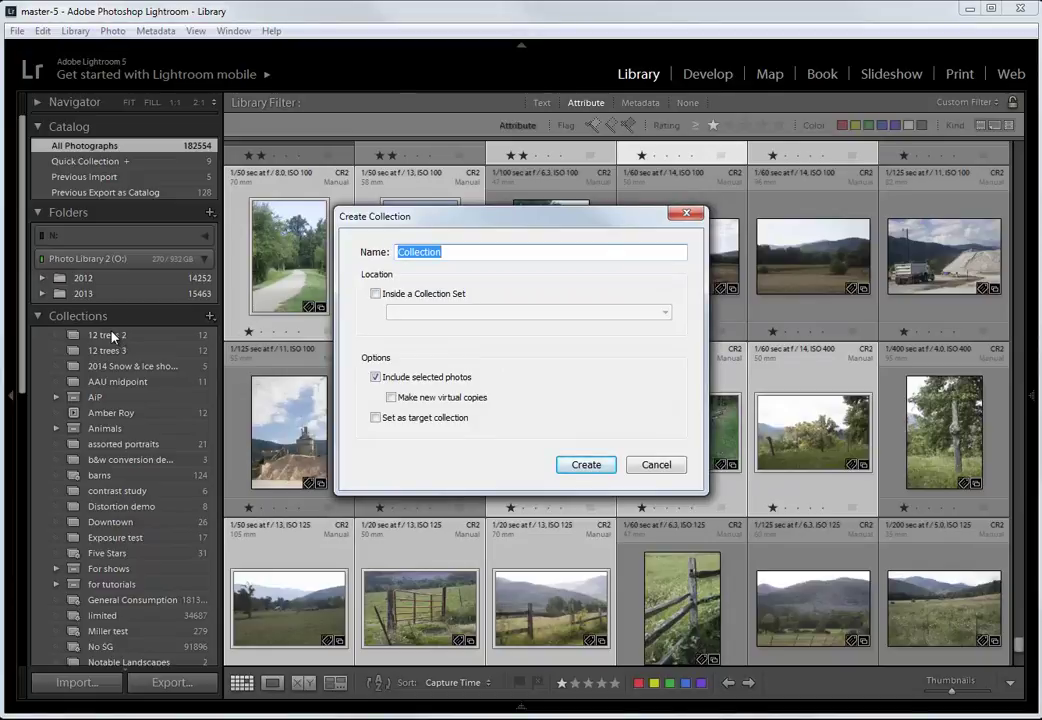
{"action": "type", "text": "PH"}
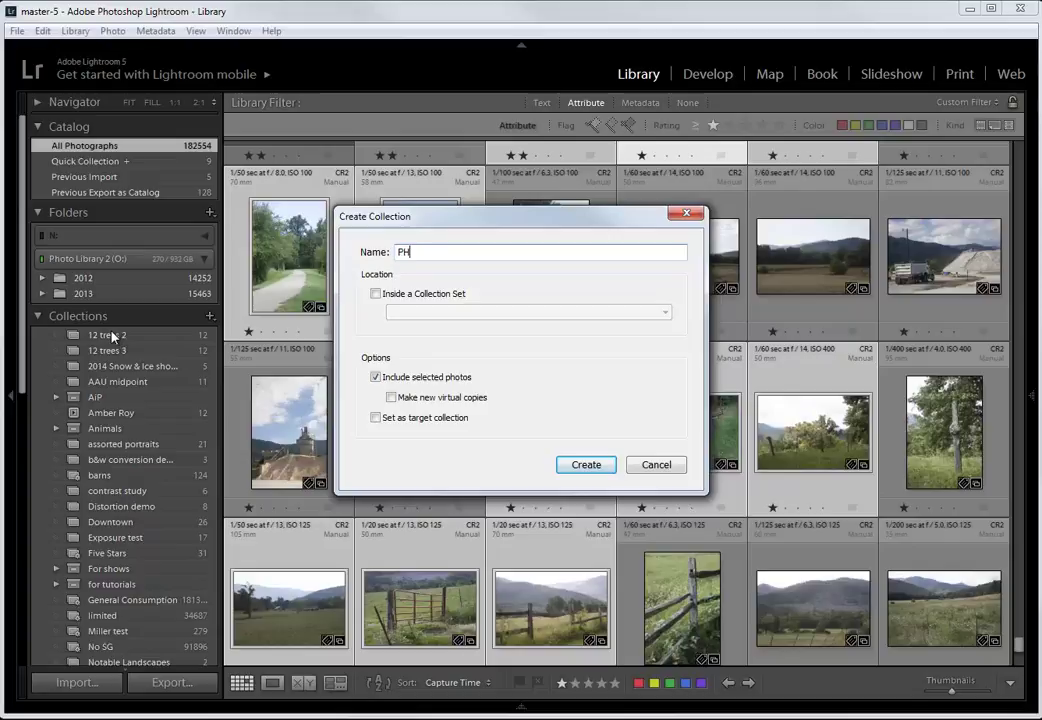
{"action": "type", "text": "123 final picks"}
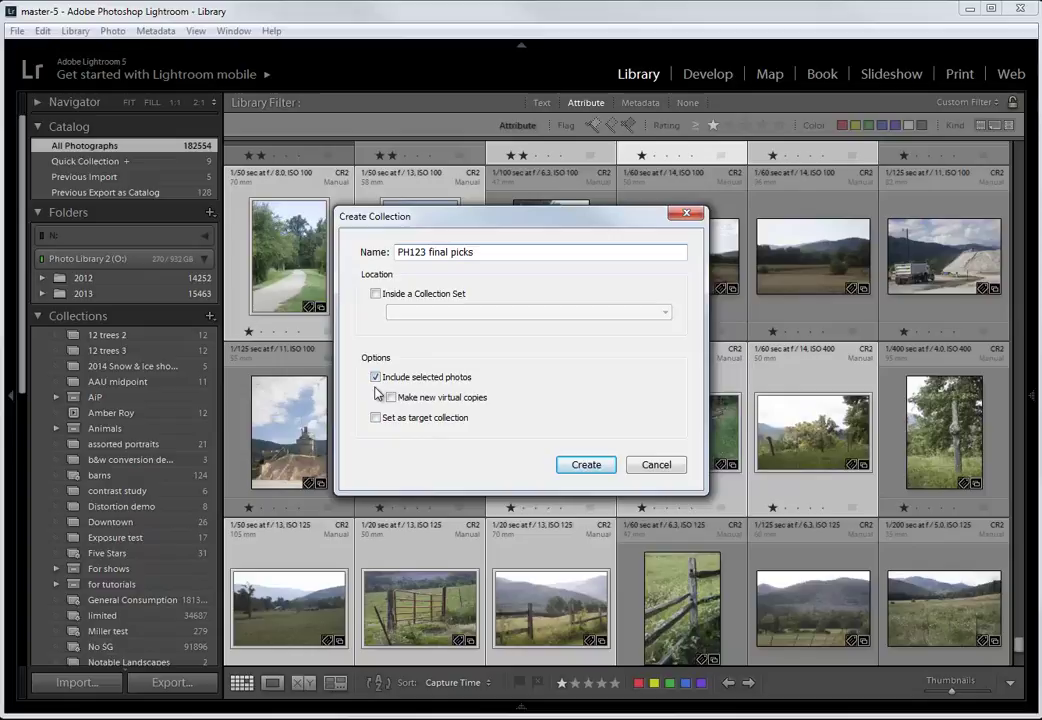
{"action": "left_click", "coordinate": [594, 466]}
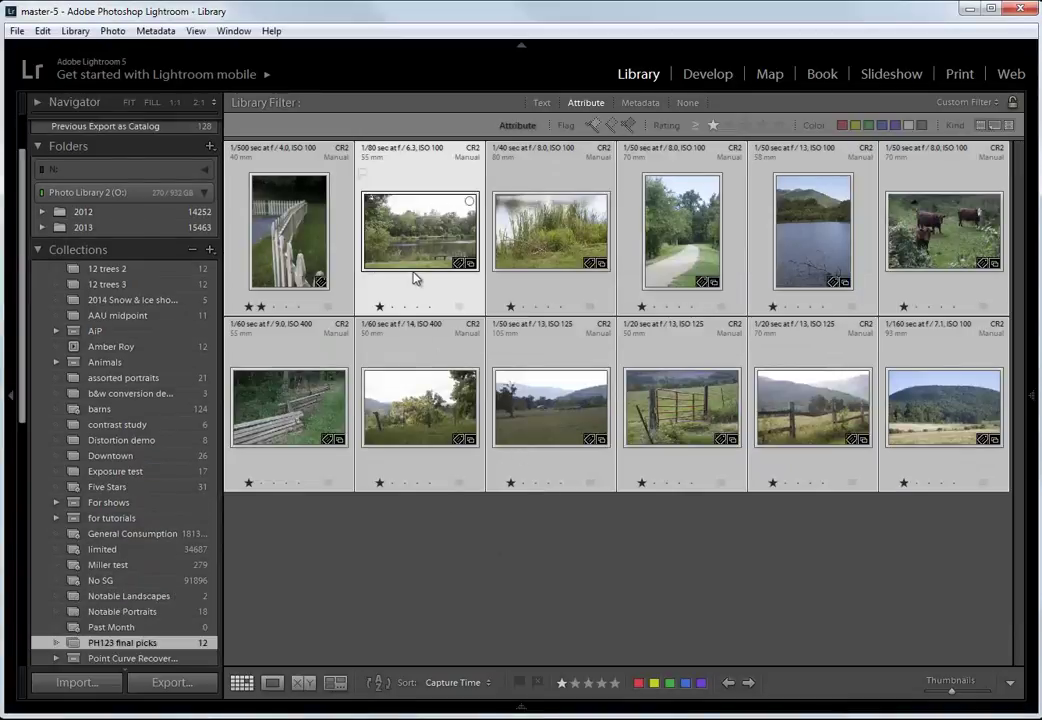
Step: Deselect all, enlarge thumbnails, and put the field, reeds and mountain lake photos first, second and third
{"action": "left_click", "coordinate": [437, 525]}
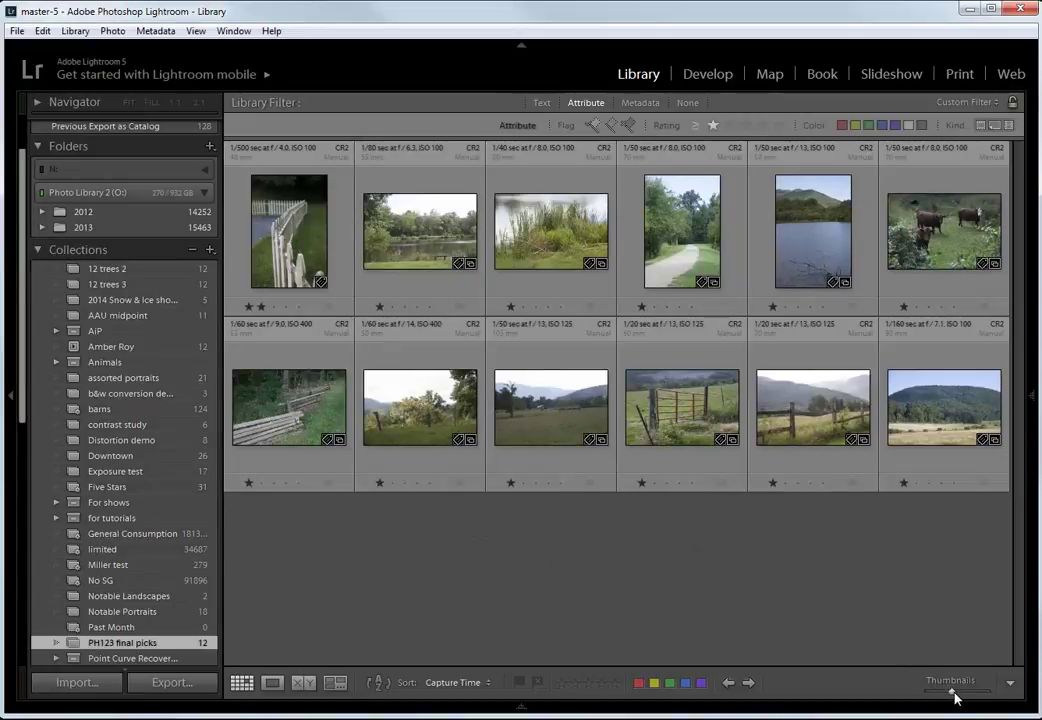
{"action": "left_click_drag", "start_coordinate": [953, 697], "coordinate": [955, 695]}
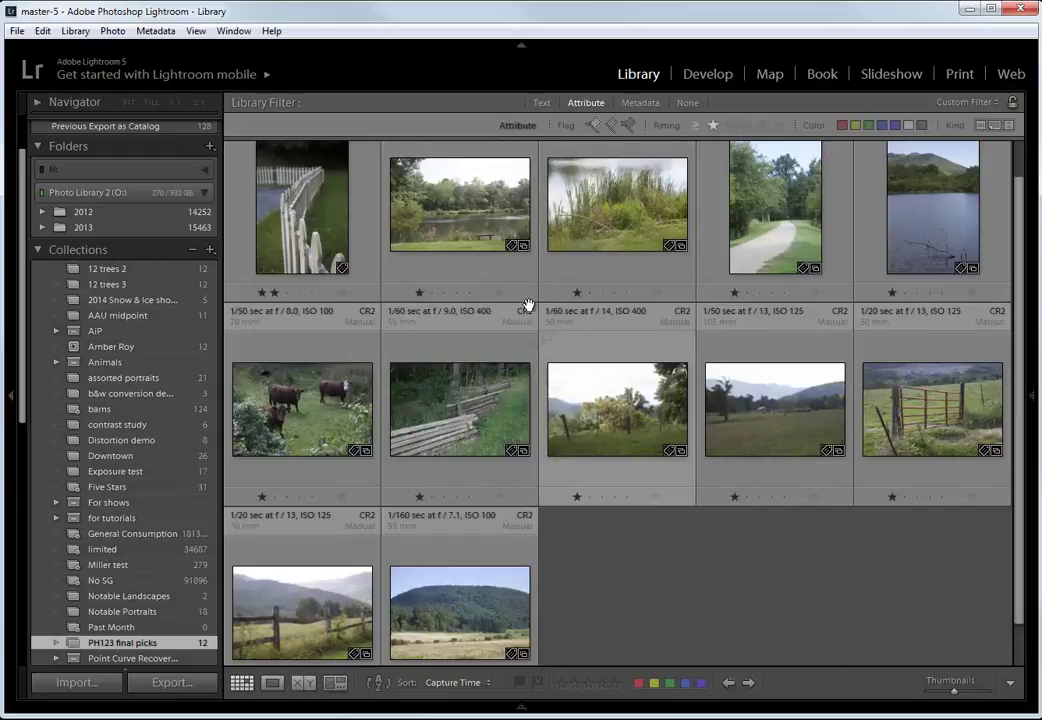
{"action": "left_click_drag", "start_coordinate": [752, 393], "coordinate": [232, 216]}
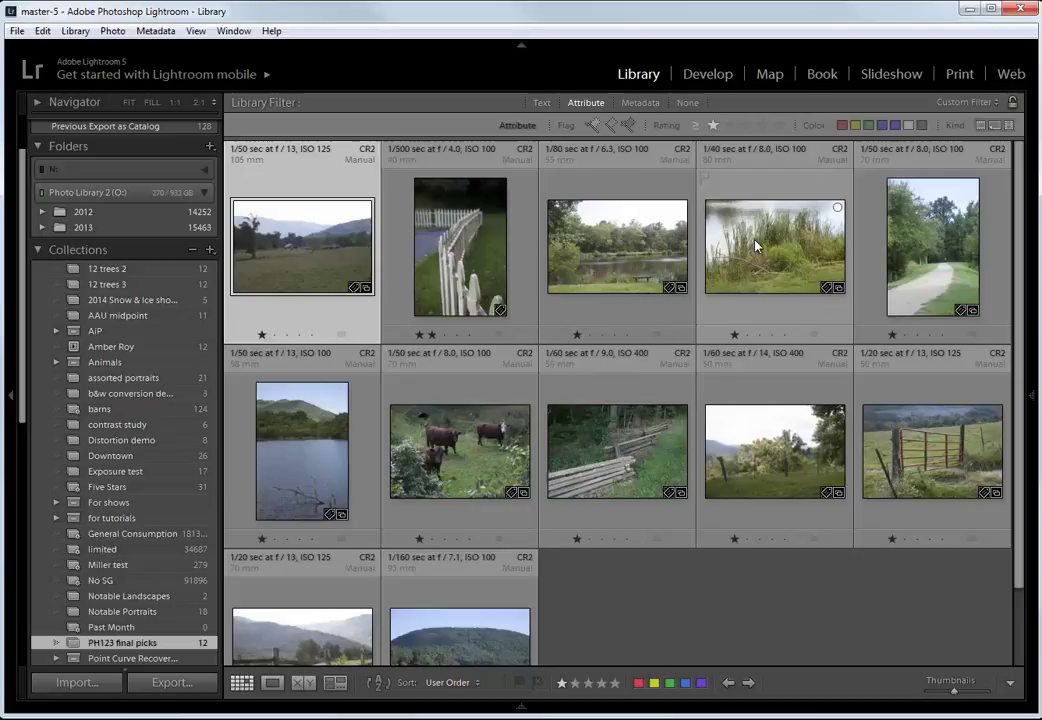
{"action": "left_click_drag", "start_coordinate": [632, 201], "coordinate": [378, 240]}
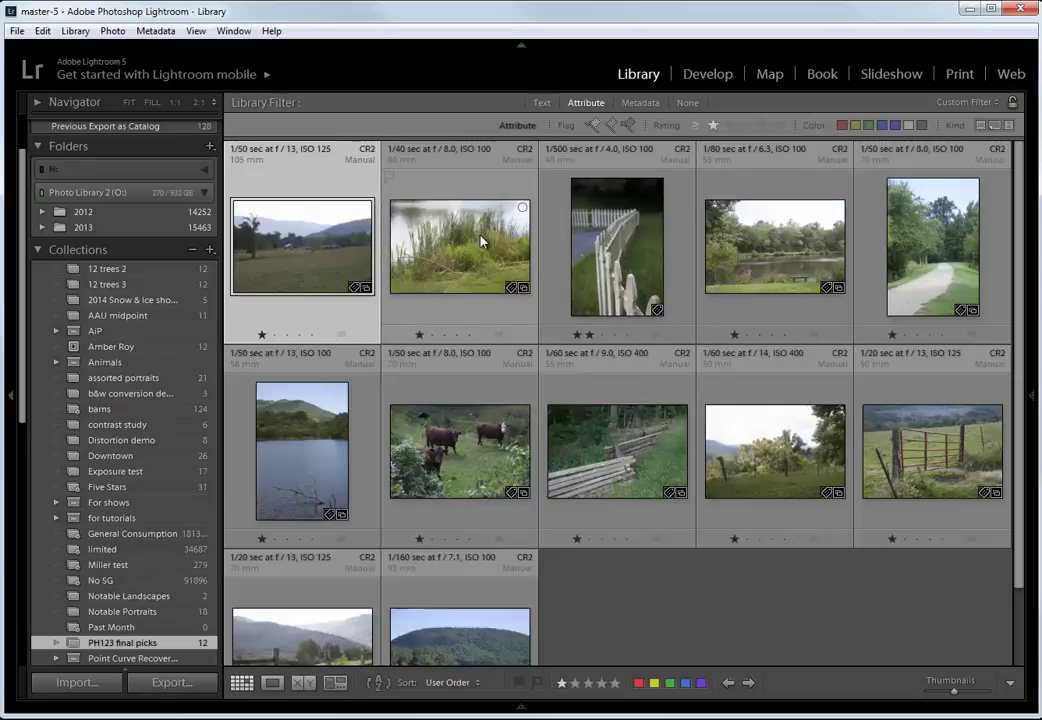
{"action": "left_click_drag", "start_coordinate": [284, 449], "coordinate": [549, 275]}
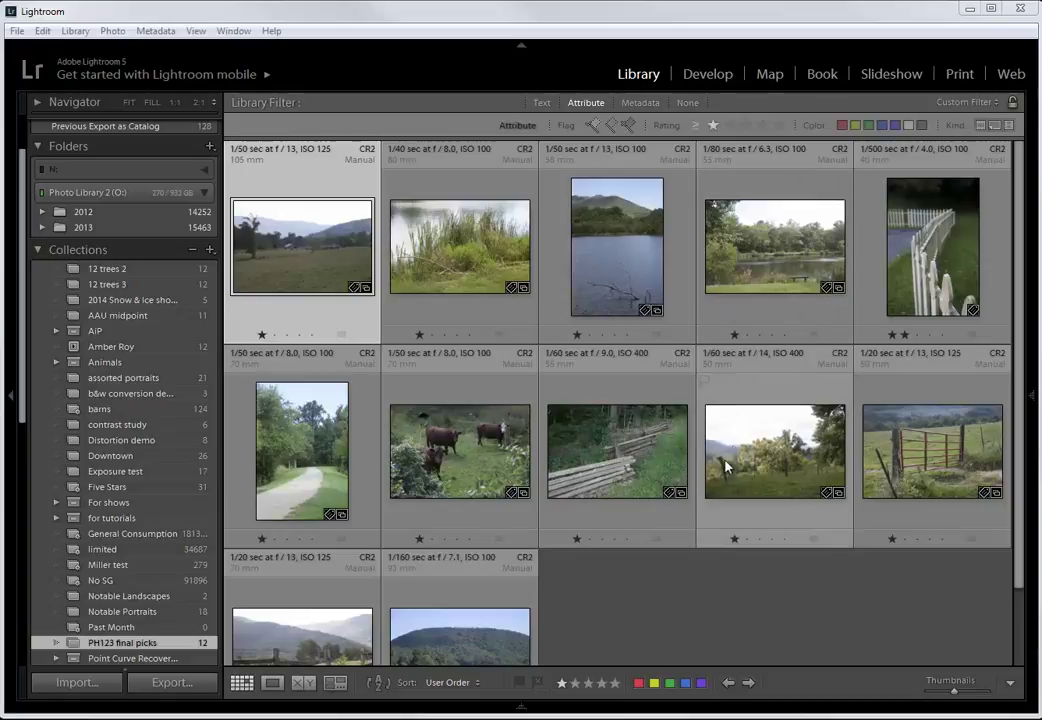
Step: Place the trees photo after the pond photo and the path photo before the white-fence photo
{"action": "left_click_drag", "start_coordinate": [800, 435], "coordinate": [797, 313]}
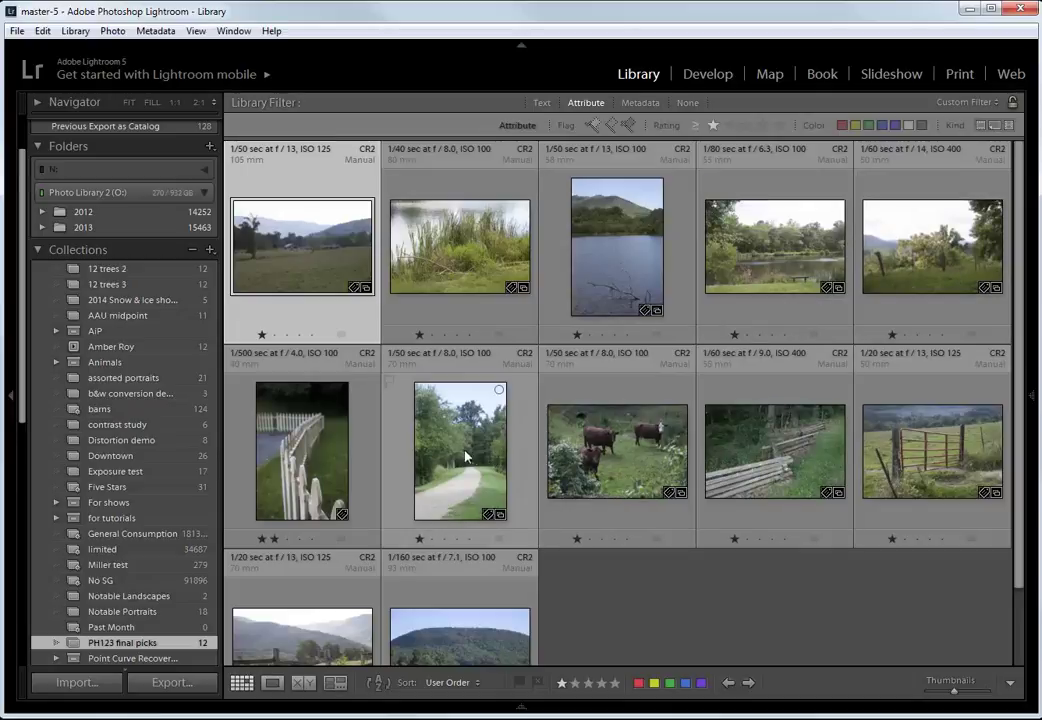
{"action": "left_click_drag", "start_coordinate": [460, 450], "coordinate": [236, 459]}
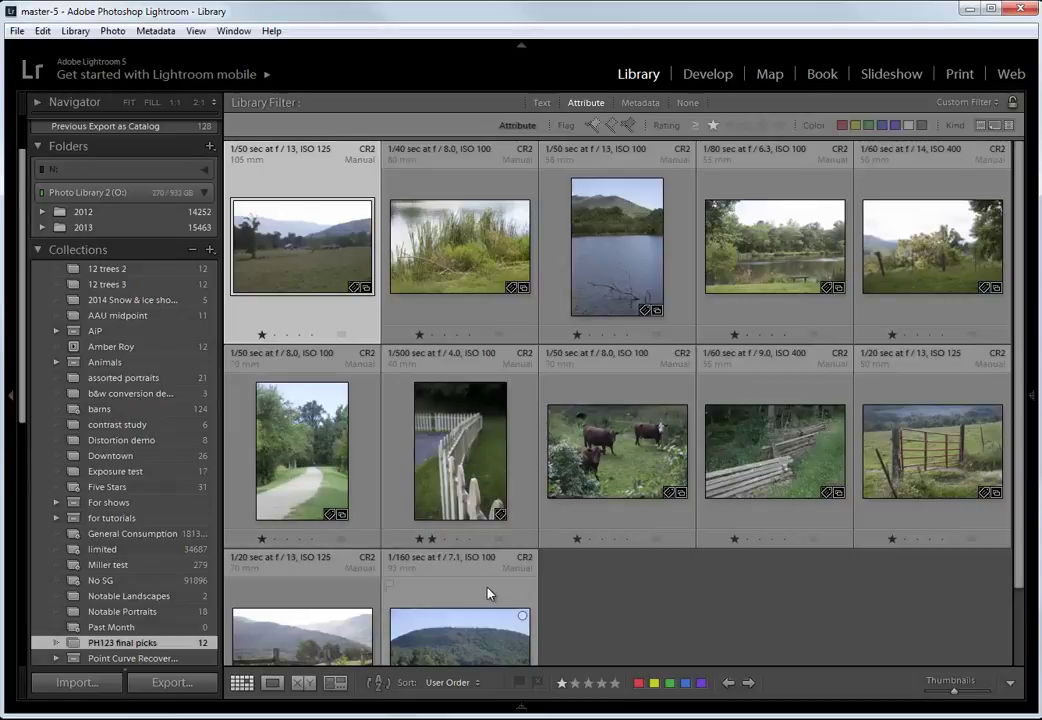
{"action": "scroll", "coordinate": [488, 595], "scroll_direction": "down", "scroll_amount": 2}
{"action": "scroll", "coordinate": [507, 584], "scroll_direction": "down", "scroll_amount": 1}
{"action": "scroll", "coordinate": [506, 582], "scroll_direction": "up", "scroll_amount": 2}
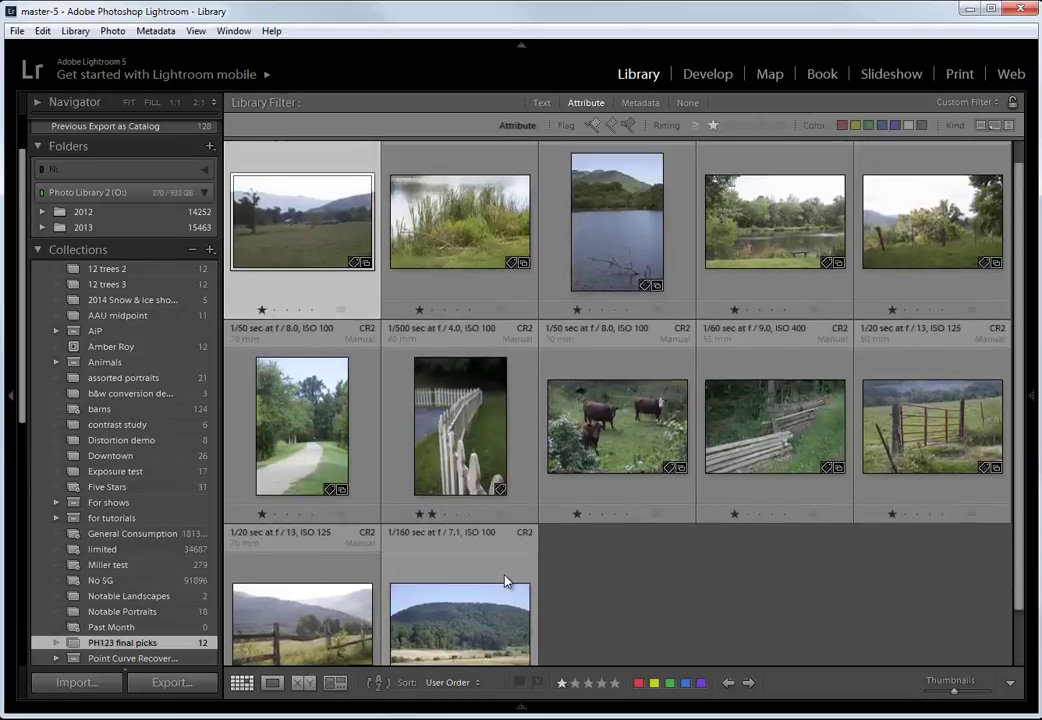
Step: Hide the module strip, move the path photo to the end, and select the picket-fence photo
{"action": "left_click", "coordinate": [521, 46]}
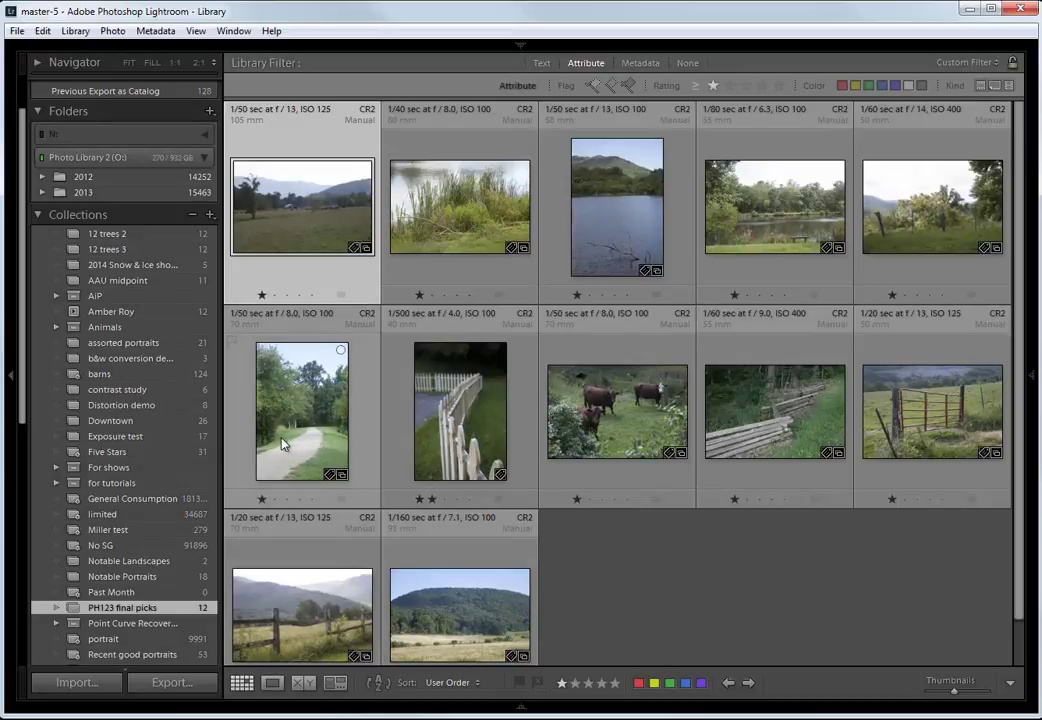
{"action": "left_click_drag", "start_coordinate": [300, 420], "coordinate": [510, 605]}
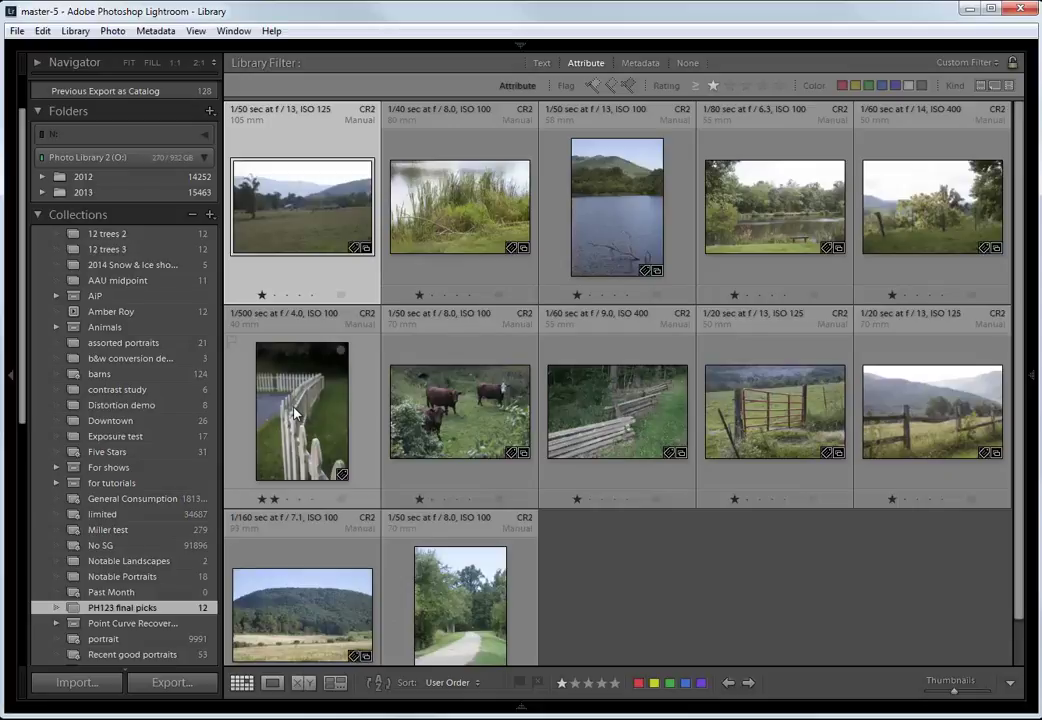
{"action": "left_click", "coordinate": [295, 413]}
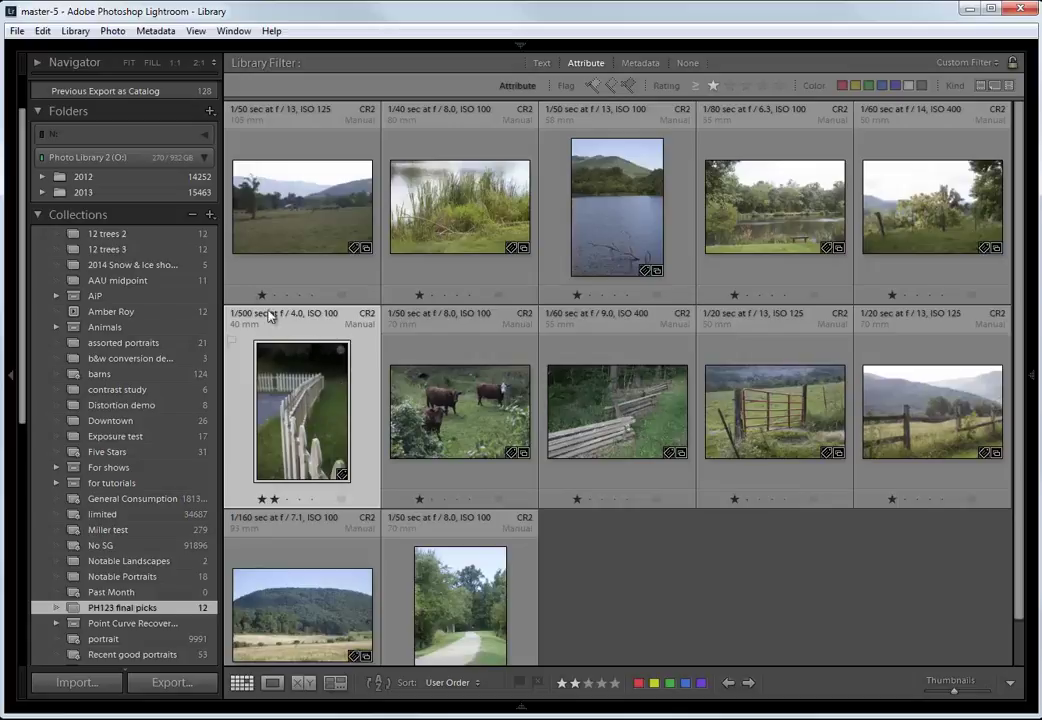
{"action": "scroll", "coordinate": [112, 125], "scroll_direction": "up", "scroll_amount": 2}
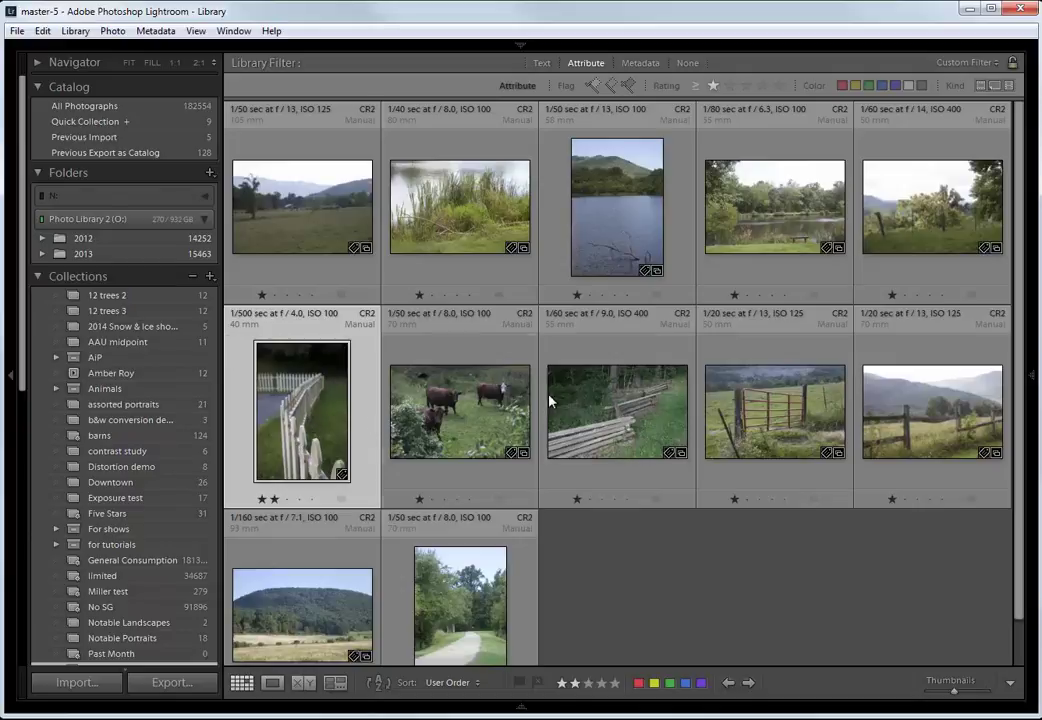
Step: Add the hillside field photo with cows from All Photographs to PH123 final picks
{"action": "left_click", "coordinate": [464, 404]}
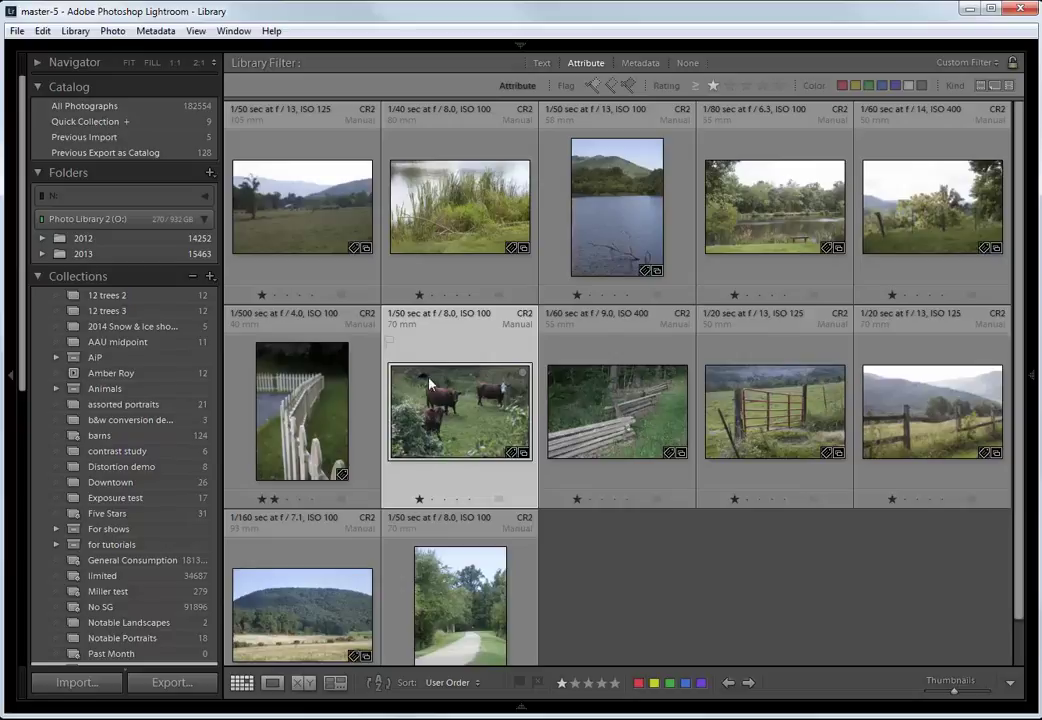
{"action": "left_click", "coordinate": [96, 108]}
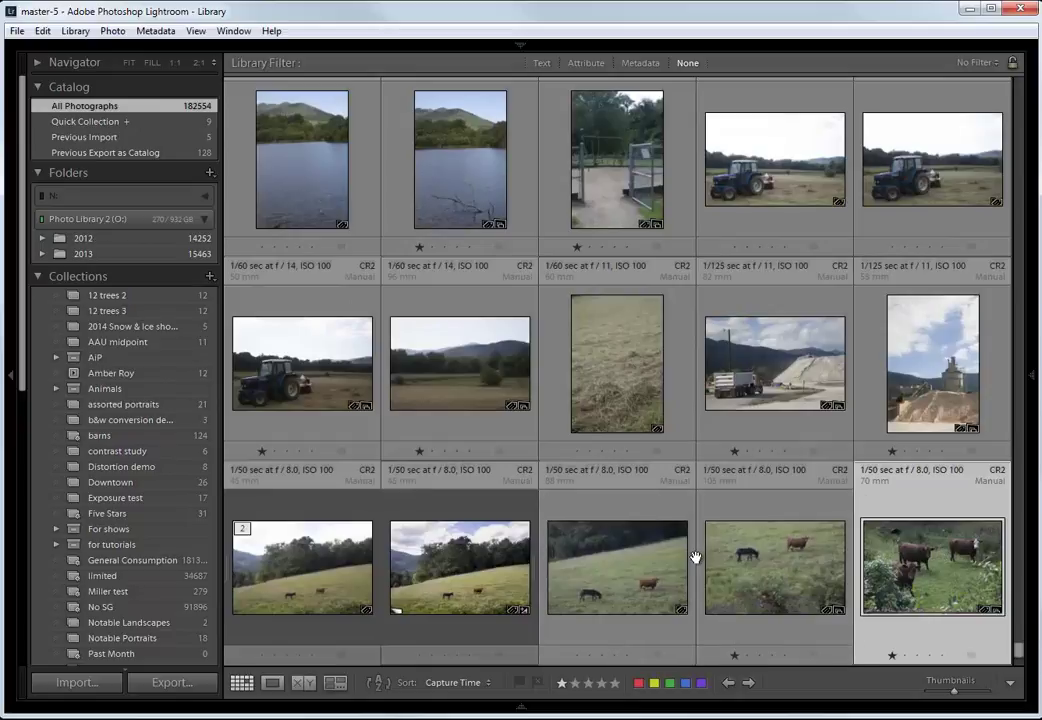
{"action": "scroll", "coordinate": [695, 558], "scroll_direction": "down", "scroll_amount": 3}
{"action": "scroll", "coordinate": [681, 541], "scroll_direction": "up", "scroll_amount": 3}
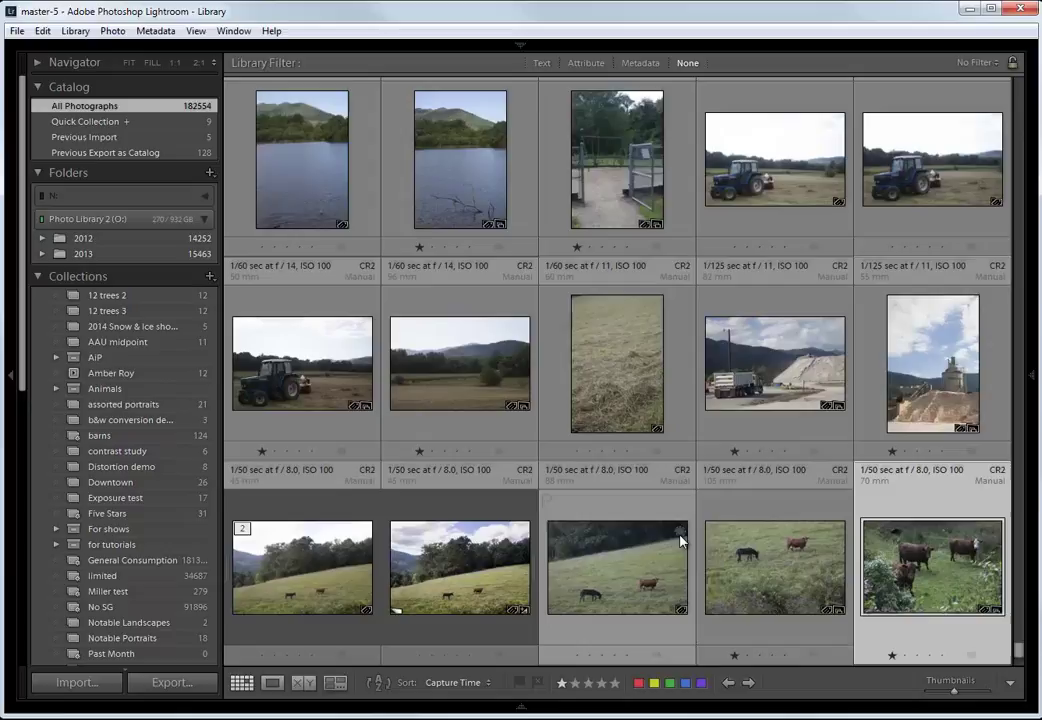
{"action": "left_click", "coordinate": [311, 577]}
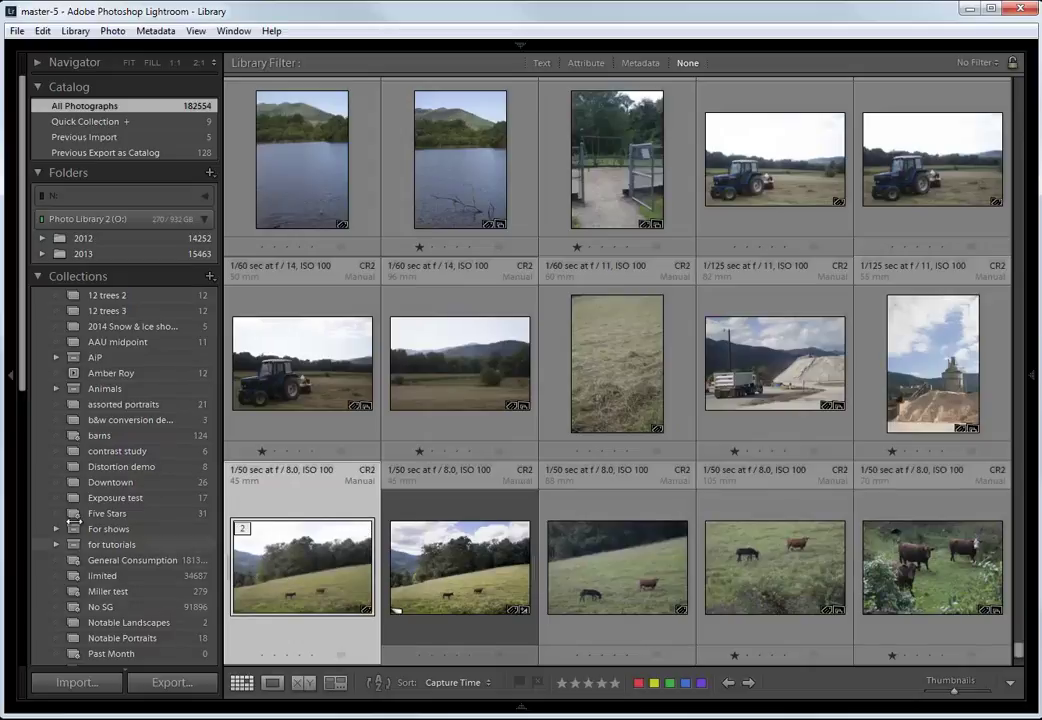
{"action": "left_click_drag", "start_coordinate": [22, 345], "coordinate": [2, 541]}
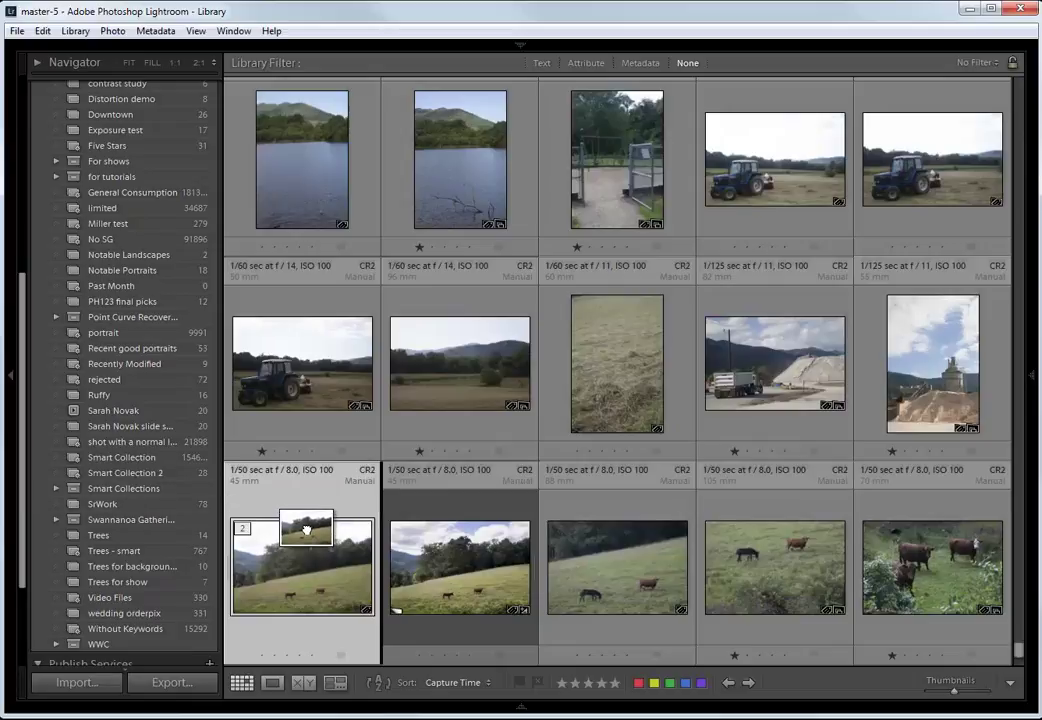
{"action": "left_click_drag", "start_coordinate": [295, 538], "coordinate": [154, 299]}
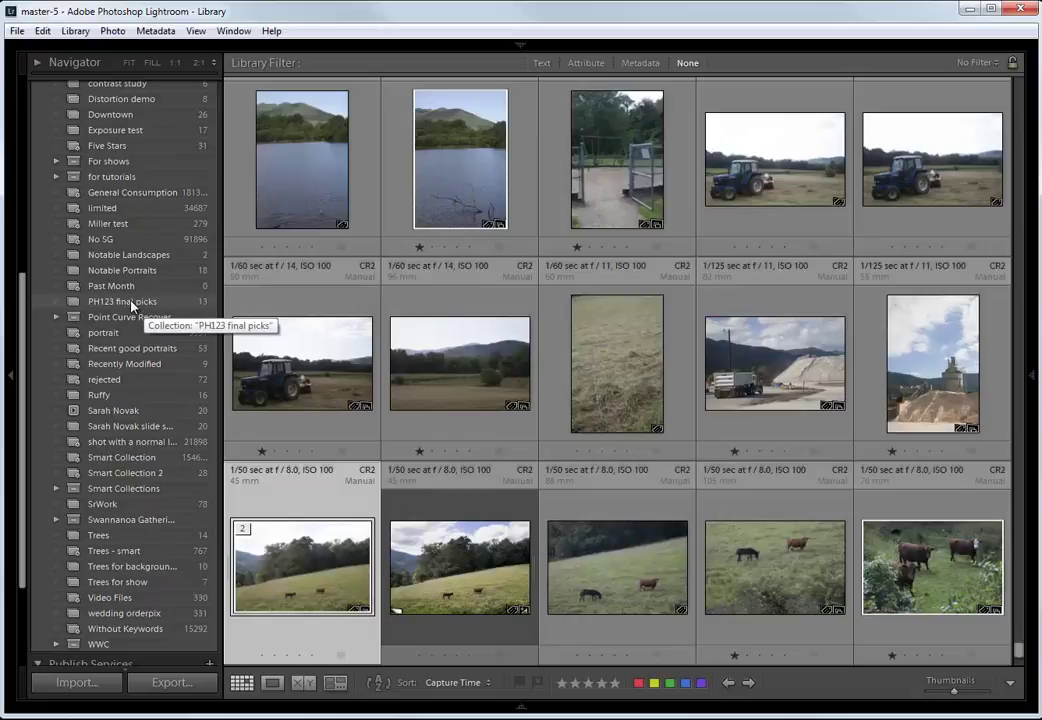
Step: Remove the white picket-fence photo from PH123 final picks
{"action": "left_click", "coordinate": [136, 302]}
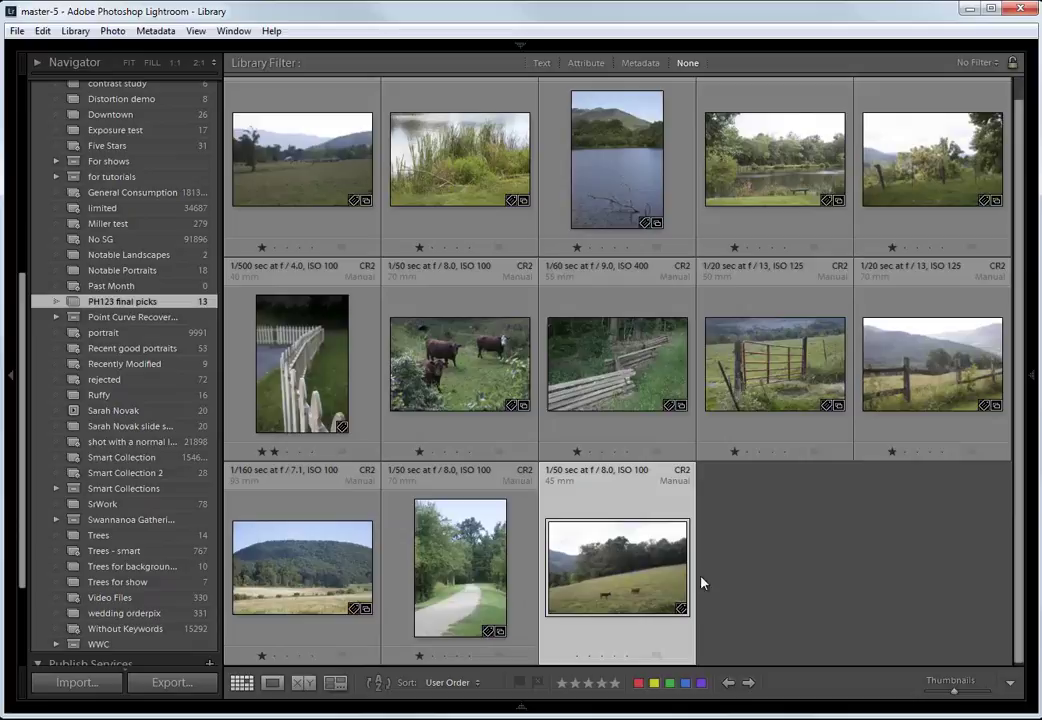
{"action": "left_click", "coordinate": [298, 378]}
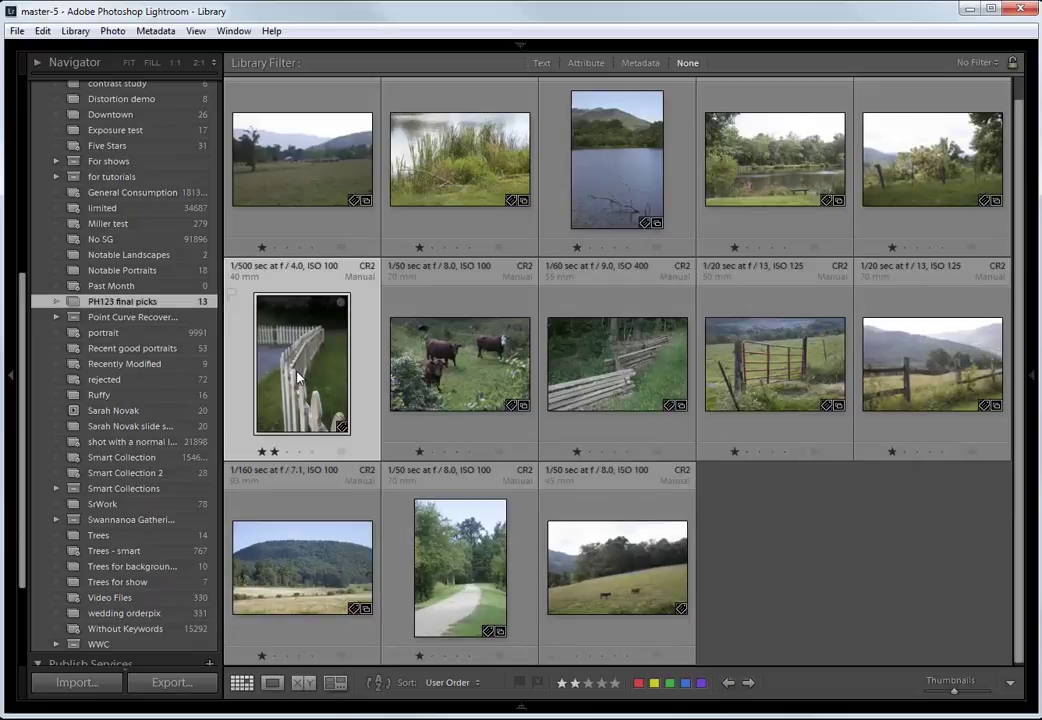
{"action": "key", "text": "Delete"}
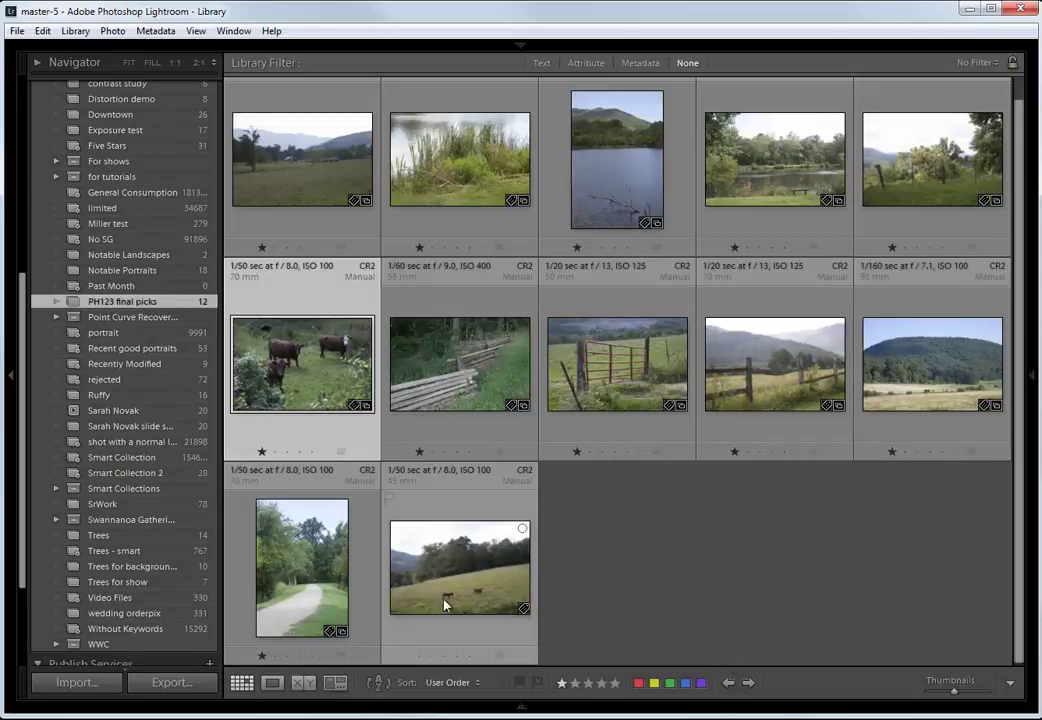
Step: Put the hillside photo ahead of the close-up cows, followed by the wooden-fence and fence-and-hills photos
{"action": "left_click_drag", "start_coordinate": [463, 580], "coordinate": [395, 365]}
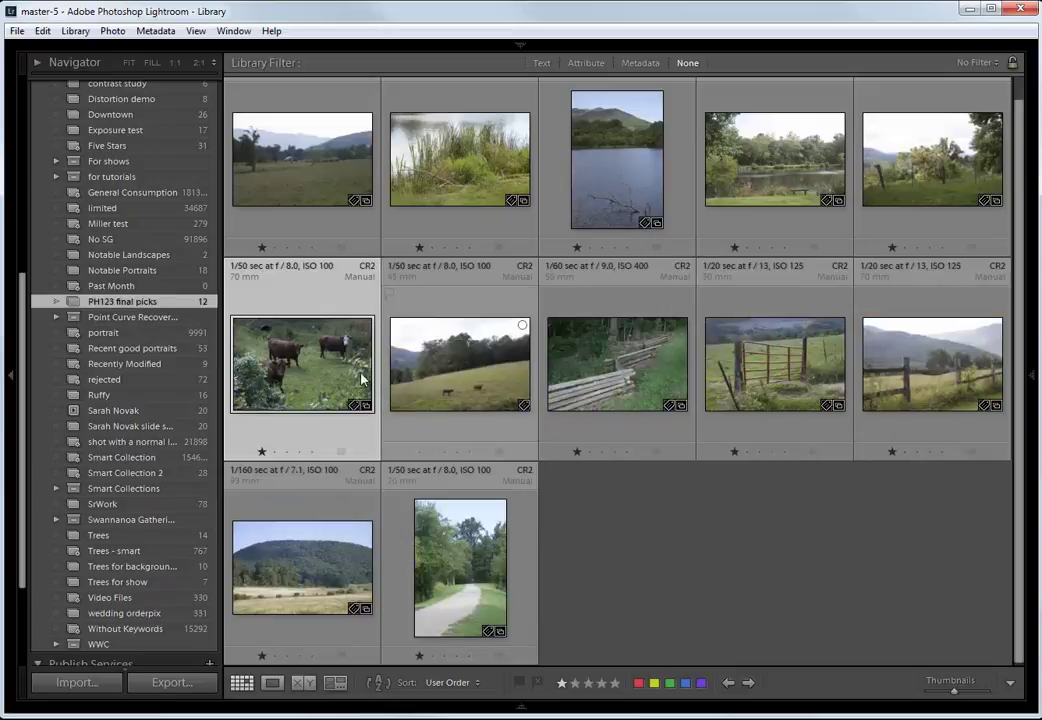
{"action": "left_click_drag", "start_coordinate": [300, 360], "coordinate": [447, 425]}
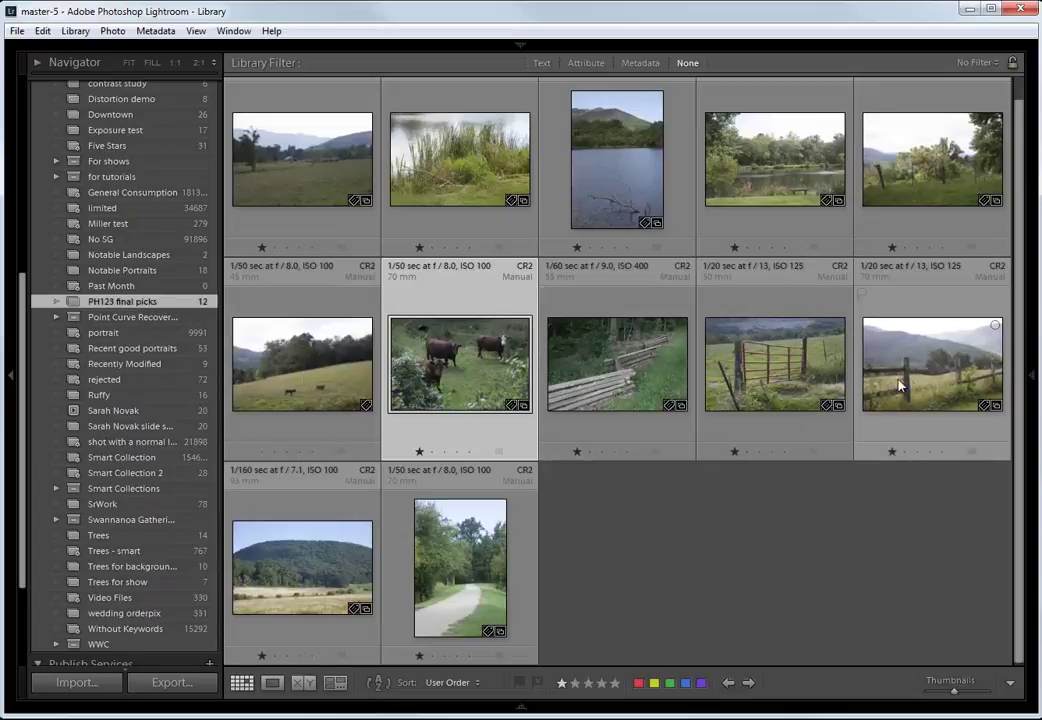
{"action": "left_click_drag", "start_coordinate": [940, 366], "coordinate": [549, 395]}
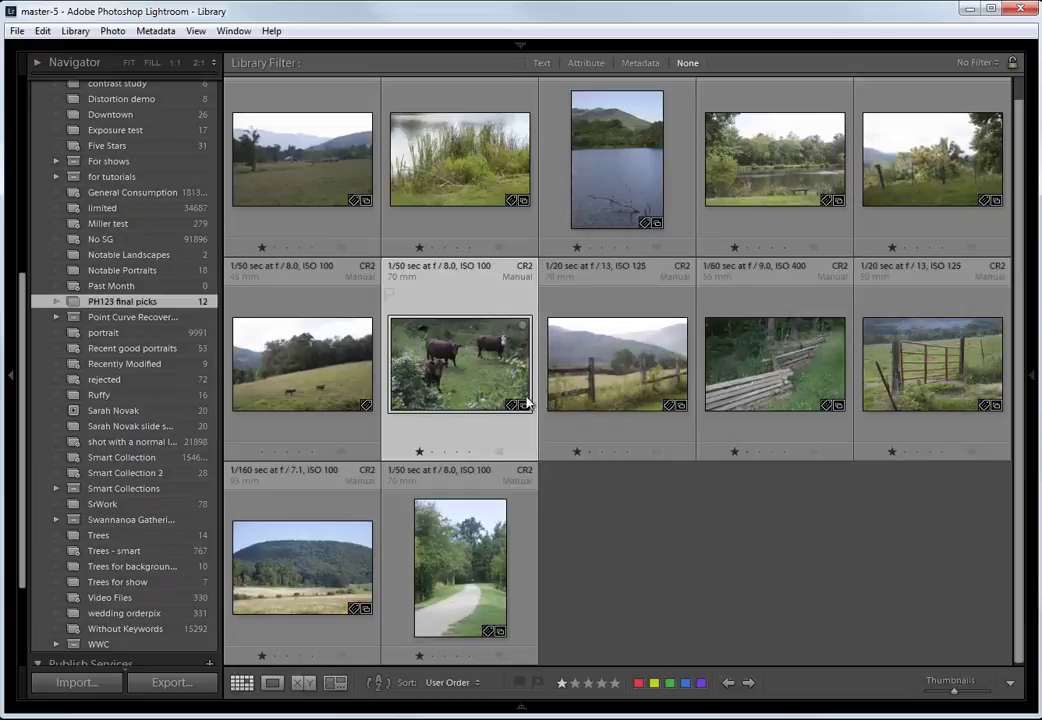
{"action": "left_click_drag", "start_coordinate": [835, 386], "coordinate": [558, 385]}
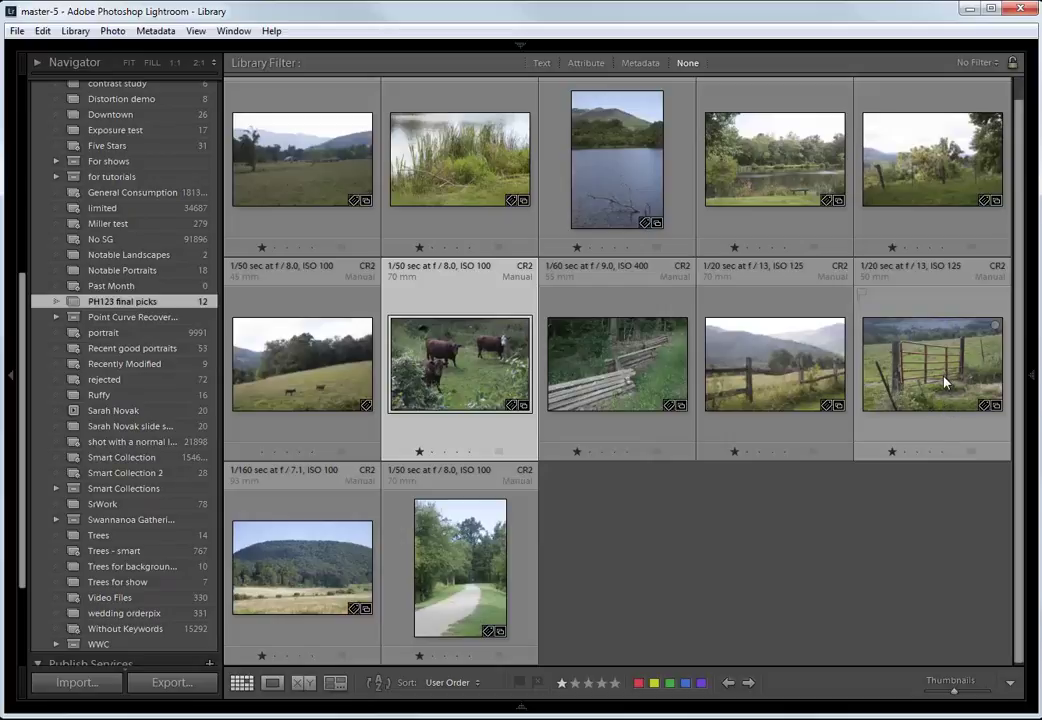
{"action": "left_click", "coordinate": [912, 188]}
Step: View the fence-and-trees photo full size, then return to the thumbnail grid
{"action": "double_click", "coordinate": [912, 188]}
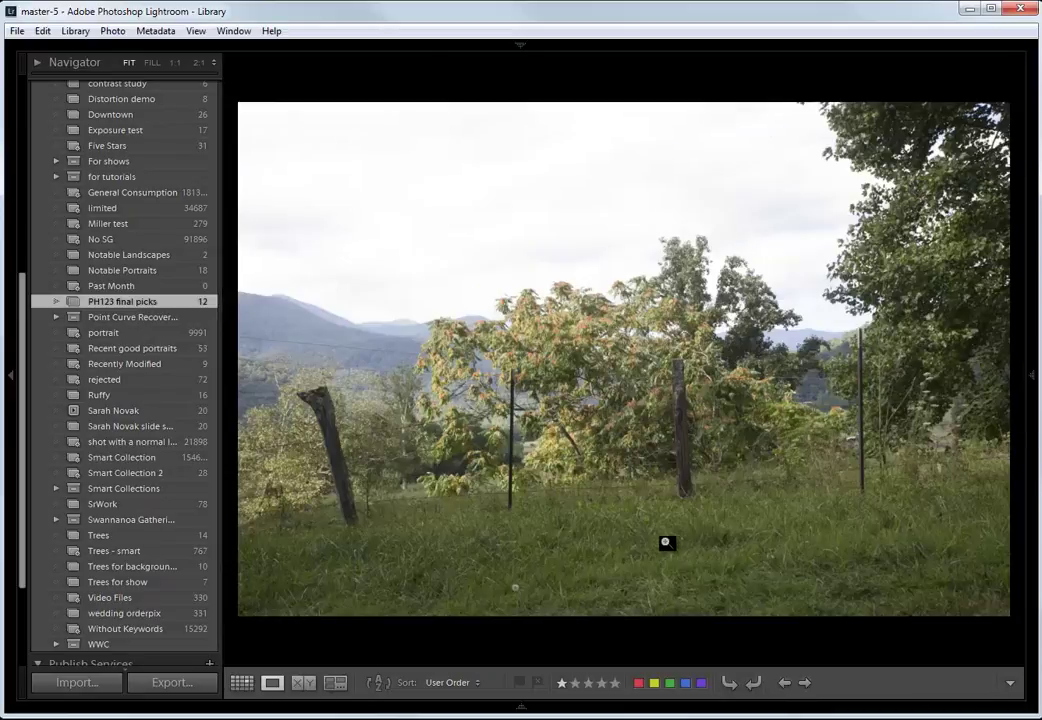
{"action": "left_click", "coordinate": [273, 684]}
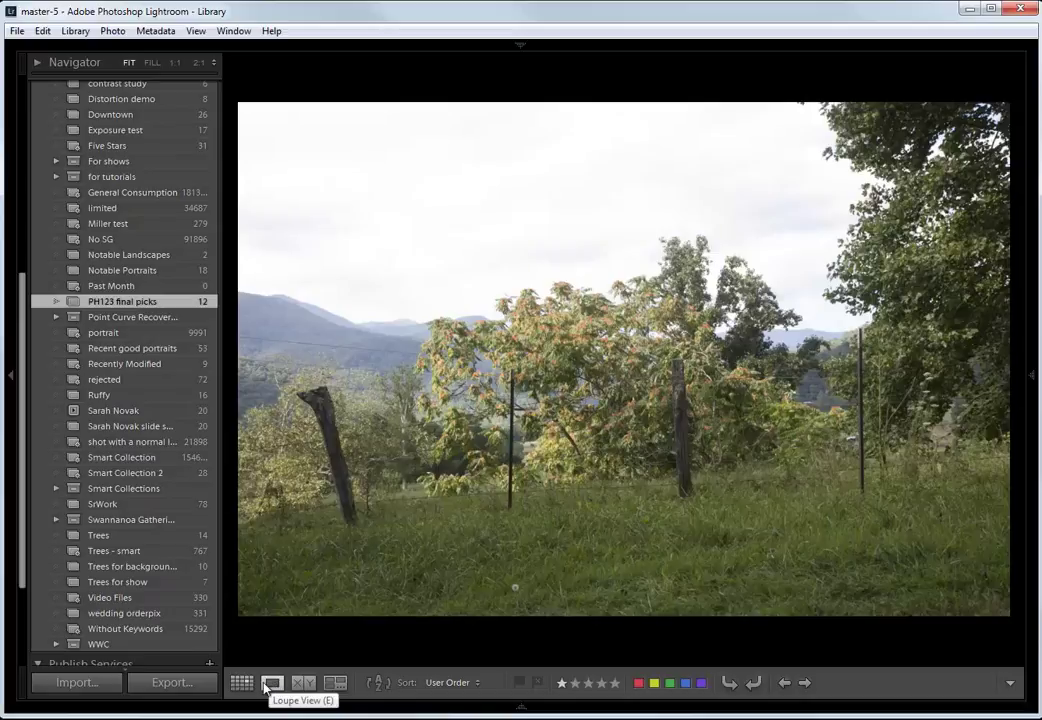
{"action": "left_click", "coordinate": [242, 683]}
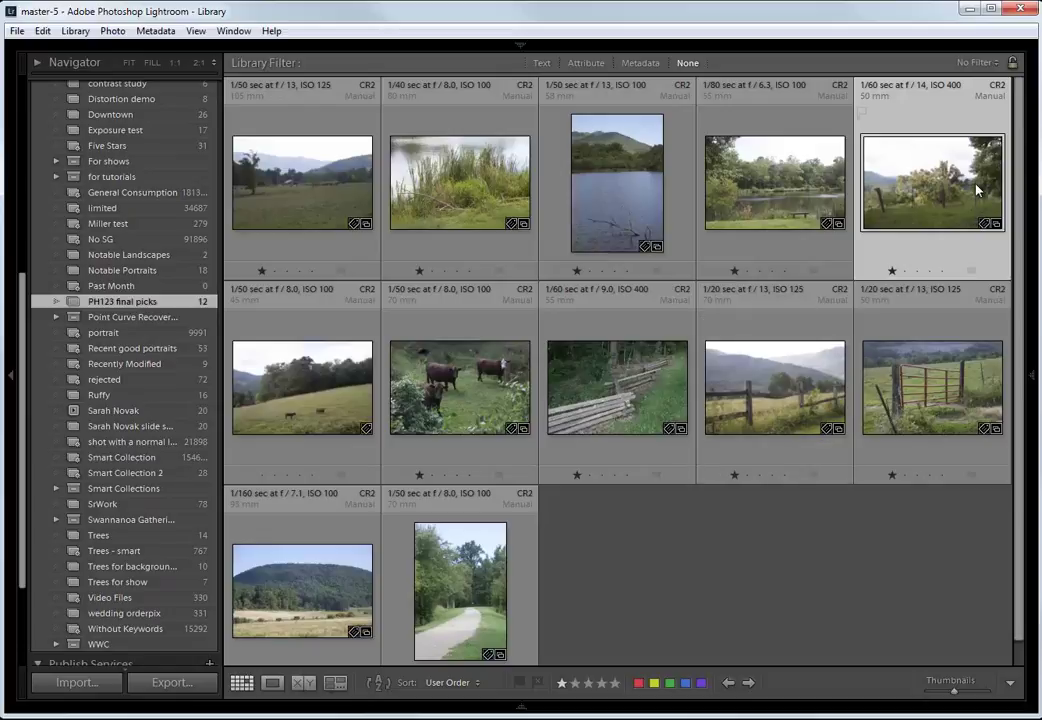
Step: Make the fence-and-hills photo start row two and put the trail photo before the mountain photo
{"action": "left_click_drag", "start_coordinate": [930, 388], "coordinate": [240, 392]}
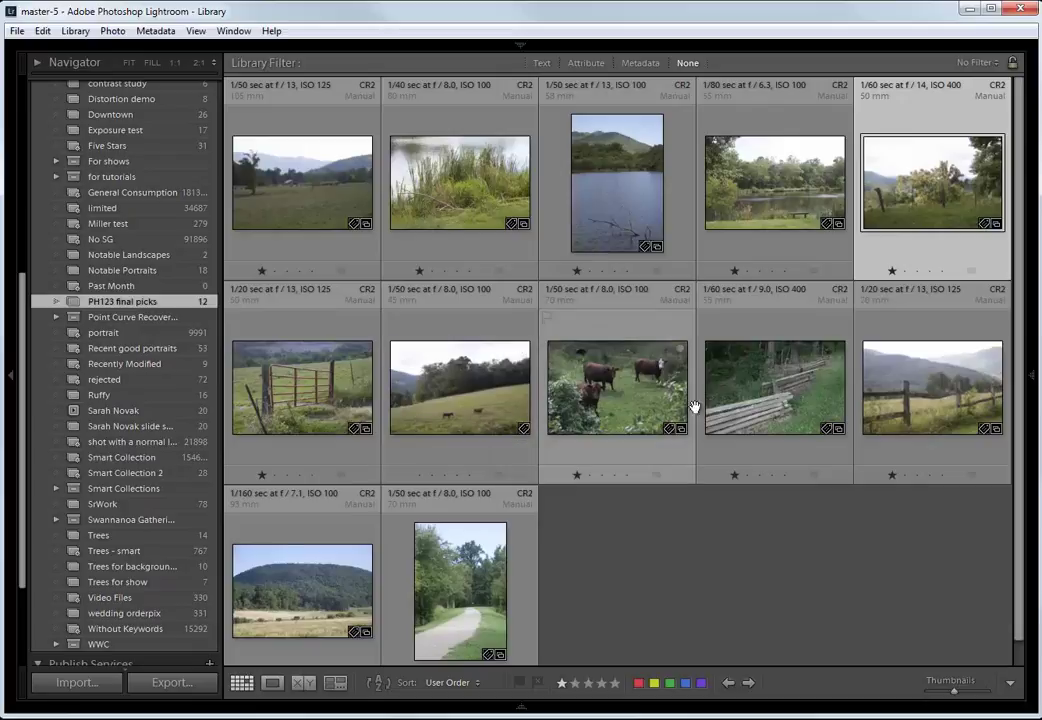
{"action": "left_click_drag", "start_coordinate": [862, 380], "coordinate": [262, 401]}
{"action": "left_click_drag", "start_coordinate": [470, 390], "coordinate": [722, 405]}
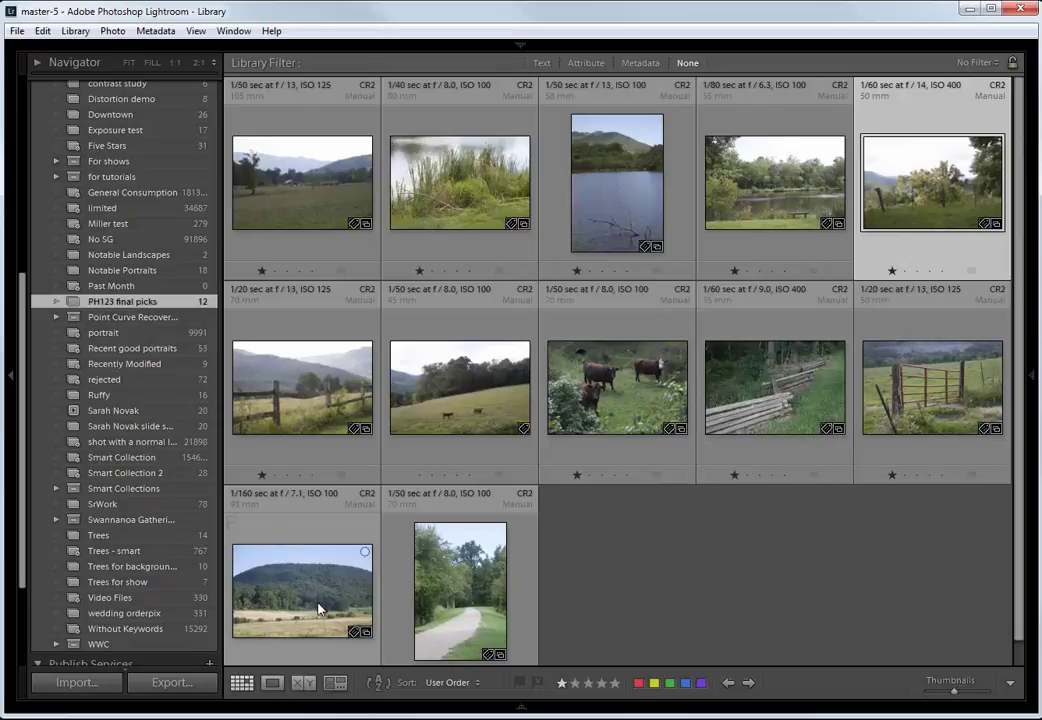
{"action": "left_click_drag", "start_coordinate": [320, 606], "coordinate": [408, 482]}
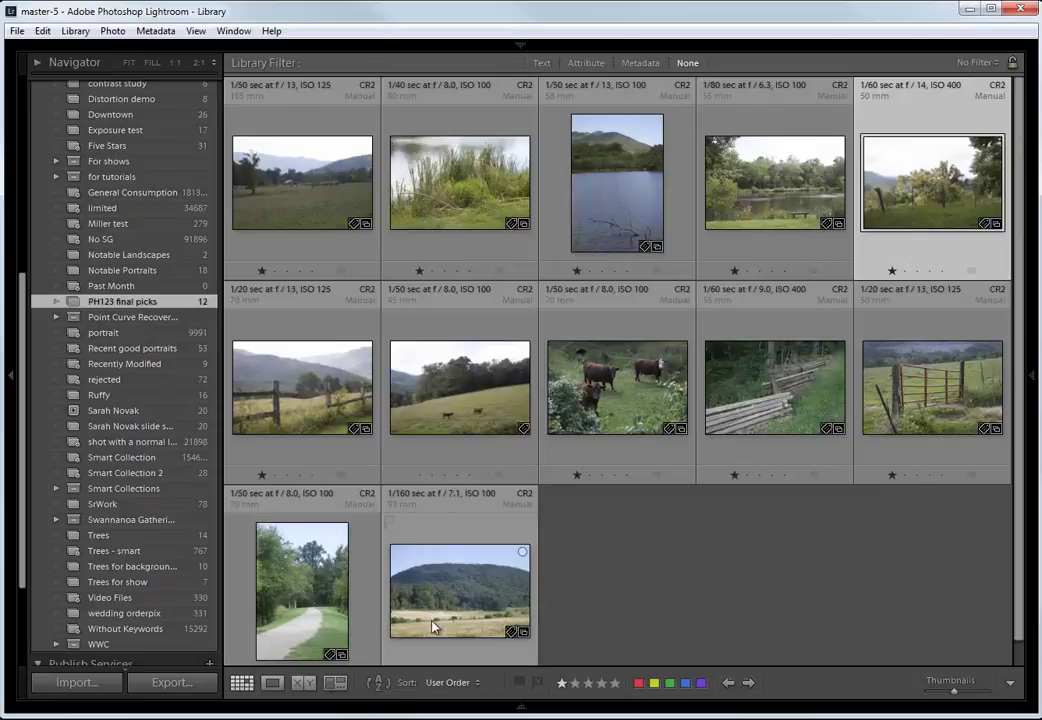
Step: Preview the mountain photo full size and return to the collection grid
{"action": "double_click", "coordinate": [465, 600]}
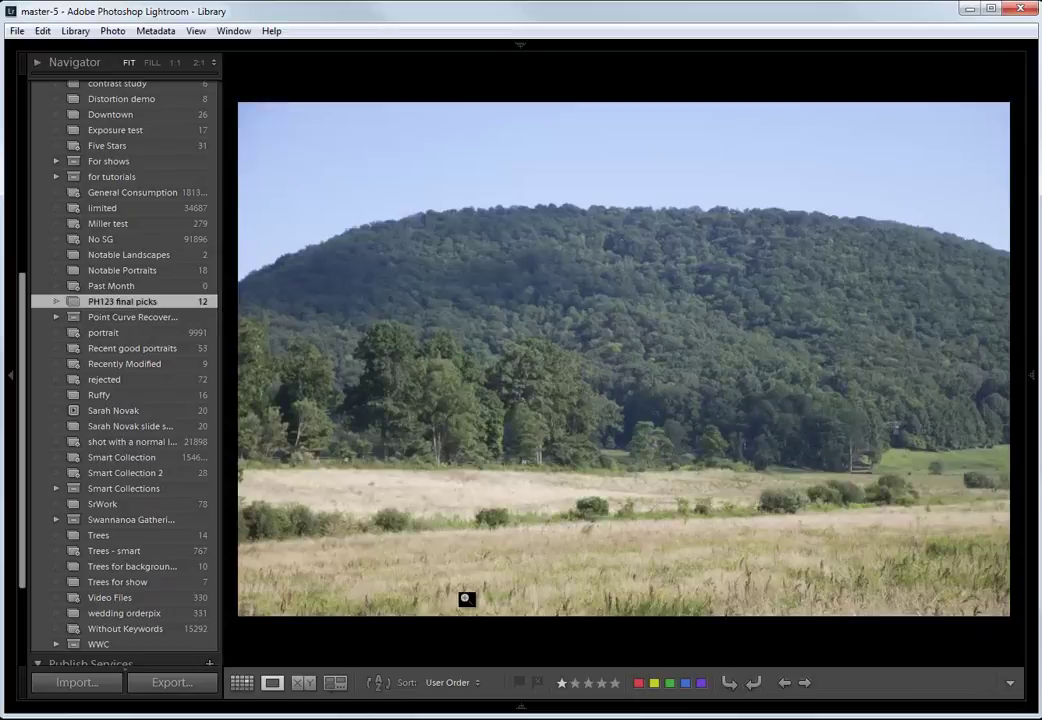
{"action": "double_click", "coordinate": [558, 448]}
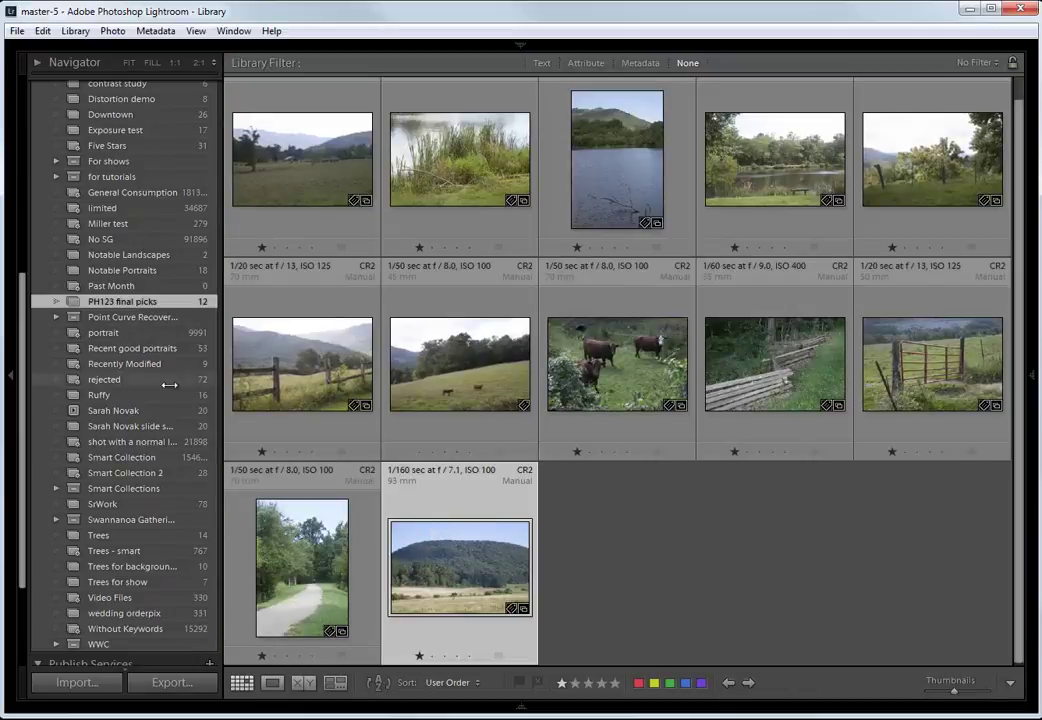
{"action": "scroll", "coordinate": [562, 453], "scroll_direction": "up", "scroll_amount": 1}
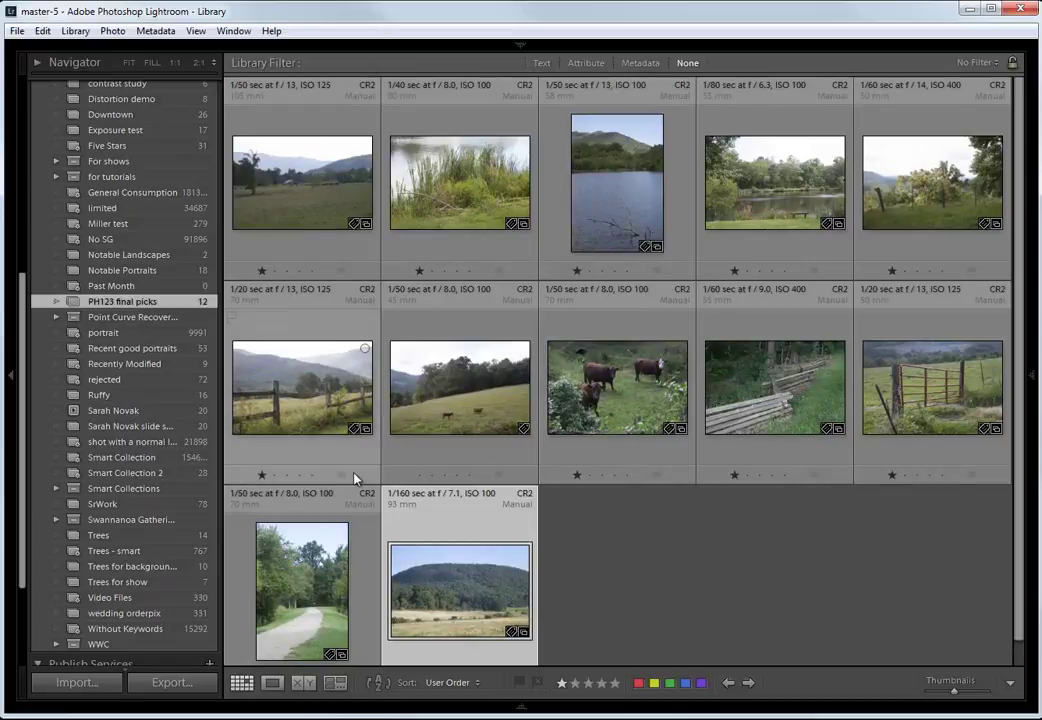
{"action": "scroll", "coordinate": [150, 340], "scroll_direction": "up", "scroll_amount": 5}
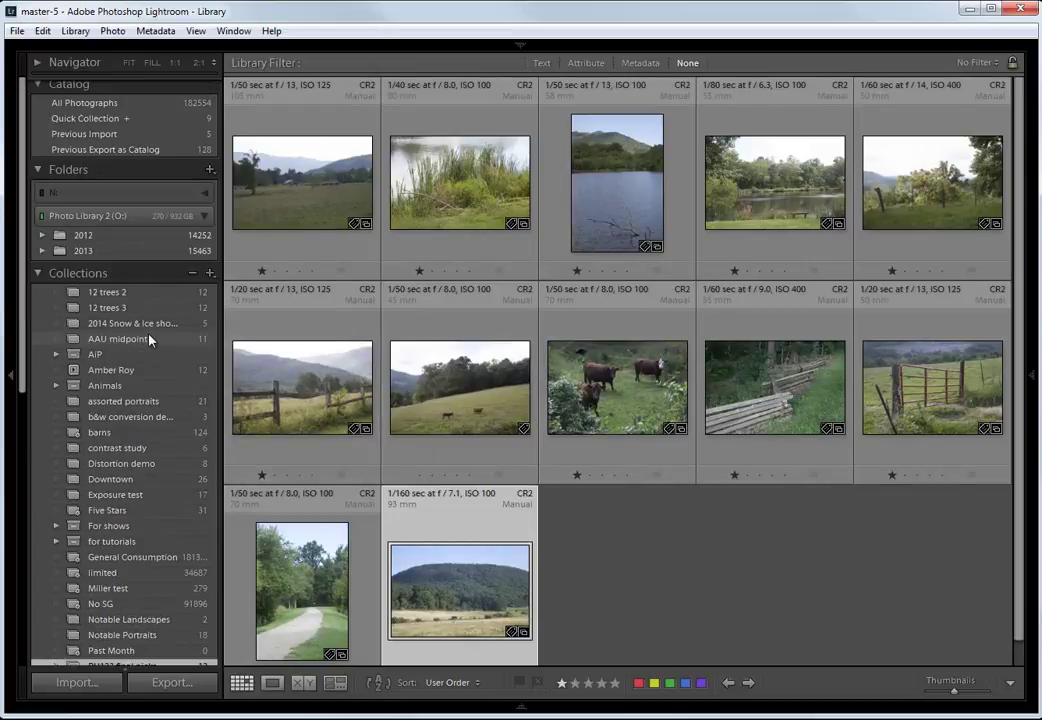
Step: From All Photographs, add the wide mountain-meadow photo to PH123 final picks
{"action": "left_click", "coordinate": [121, 108]}
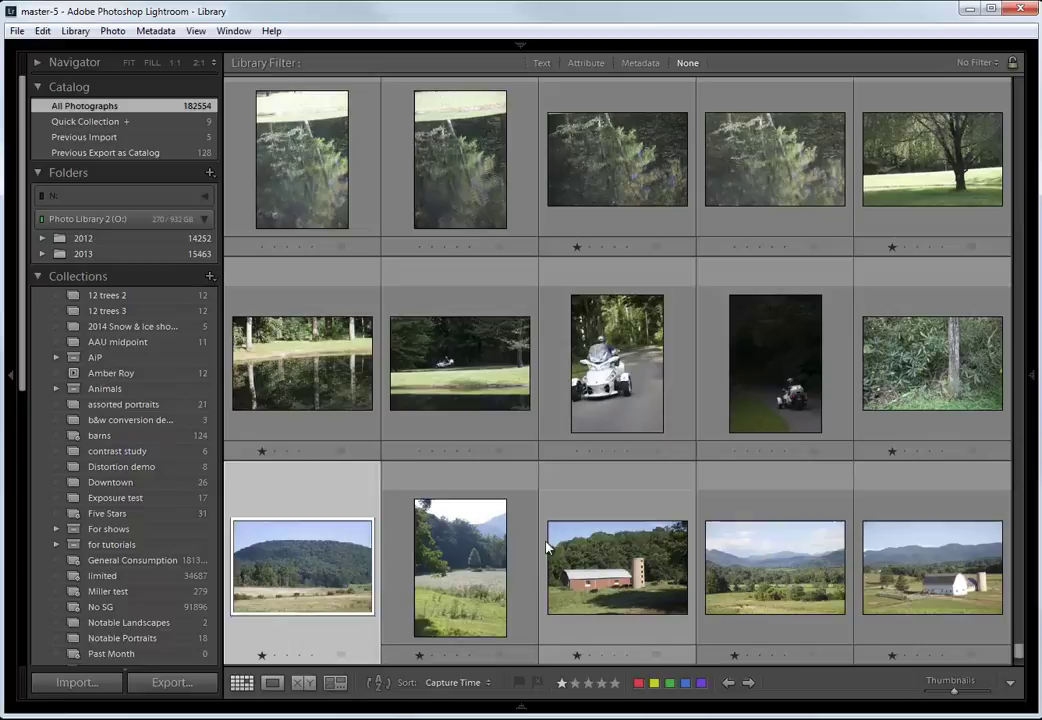
{"action": "key", "text": "j"}
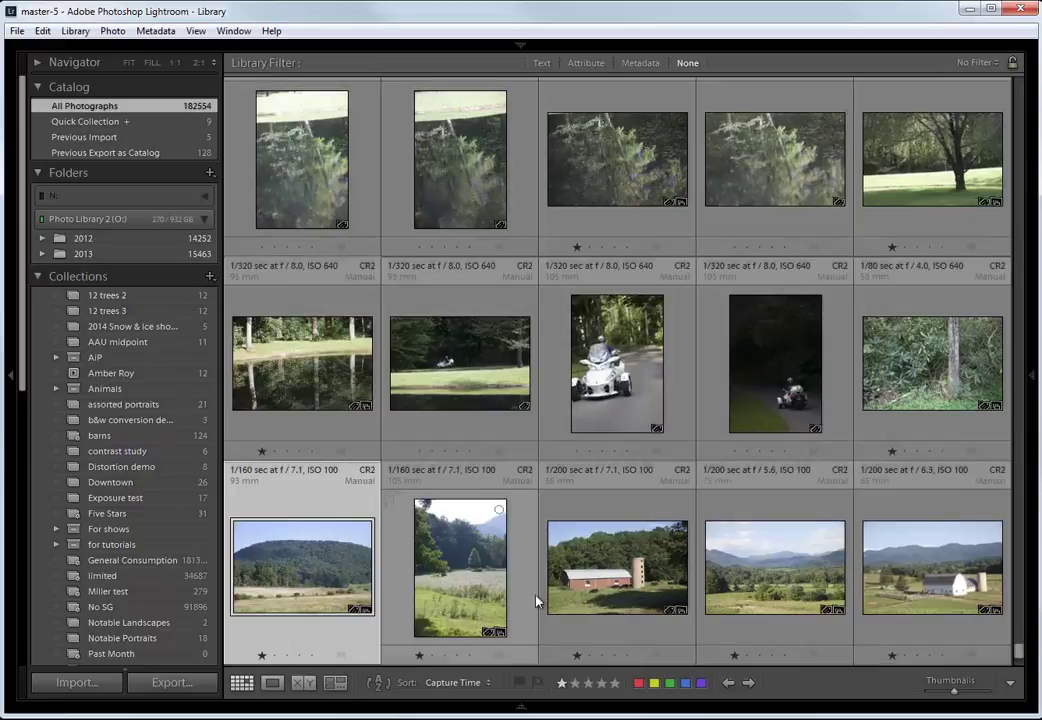
{"action": "double_click", "coordinate": [777, 573]}
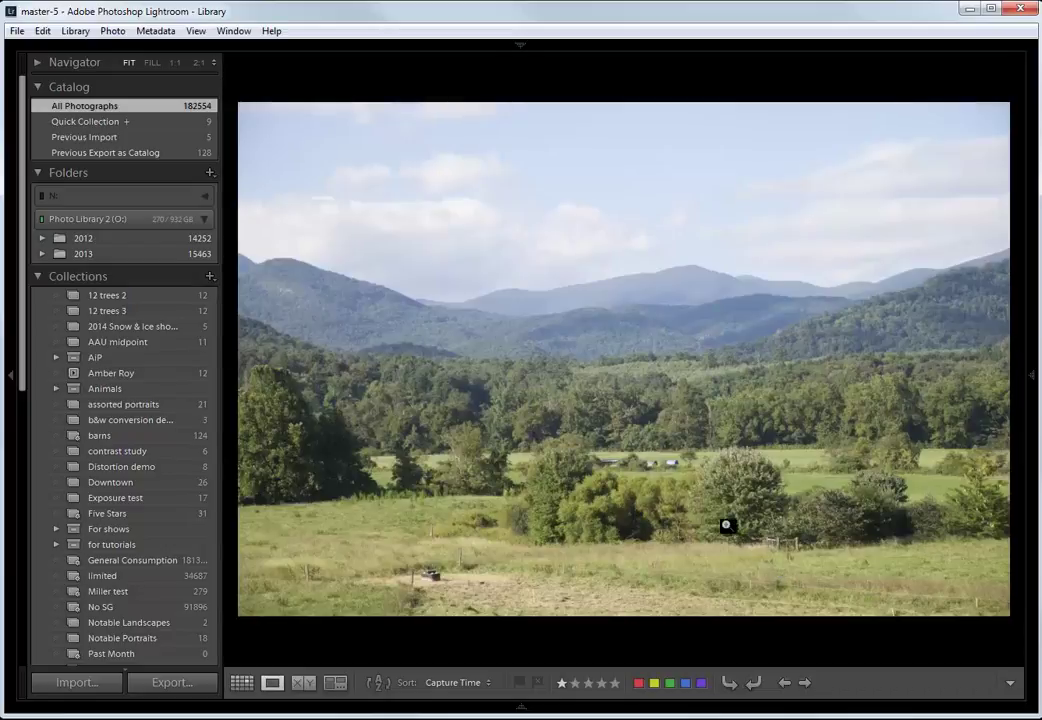
{"action": "double_click", "coordinate": [625, 481]}
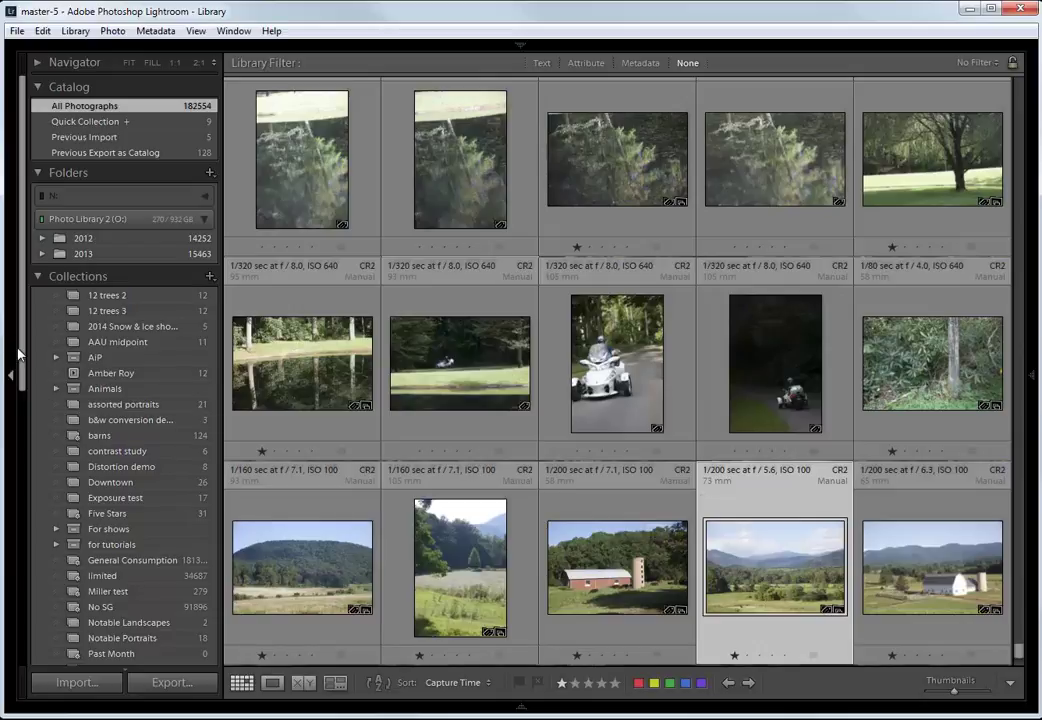
{"action": "left_click_drag", "start_coordinate": [12, 288], "coordinate": [10, 488]}
{"action": "scroll", "coordinate": [57, 395], "scroll_direction": "down", "scroll_amount": 5}
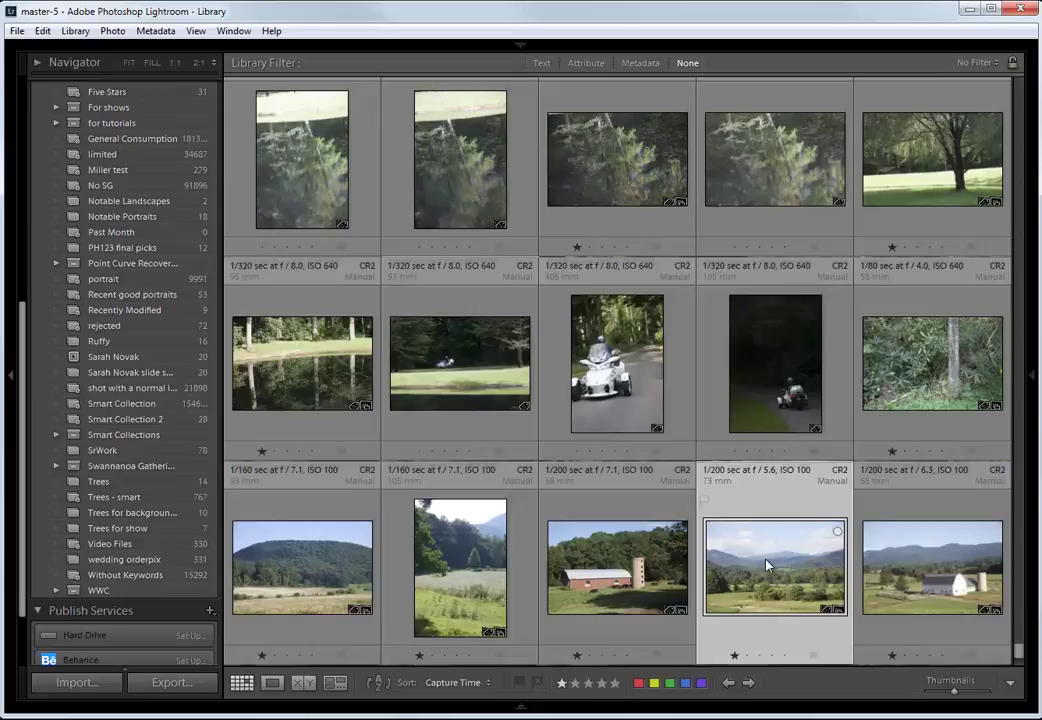
{"action": "left_click_drag", "start_coordinate": [830, 535], "coordinate": [164, 249]}
Step: Remove the forested hill photo from PH123 final picks
{"action": "left_click", "coordinate": [137, 249]}
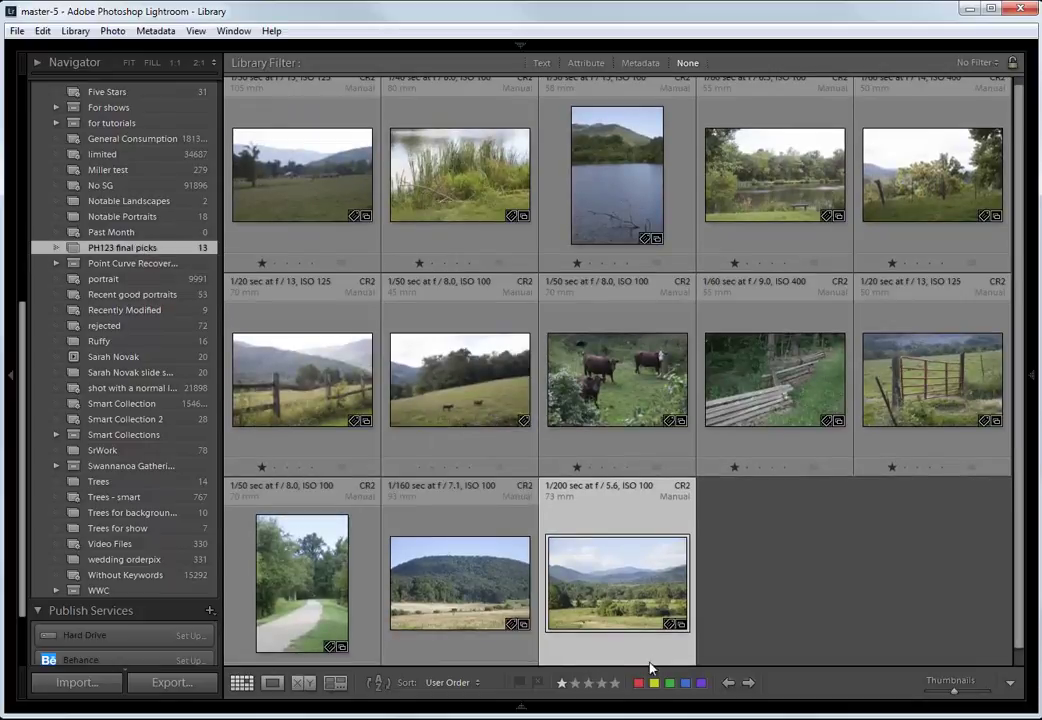
{"action": "left_click", "coordinate": [457, 586]}
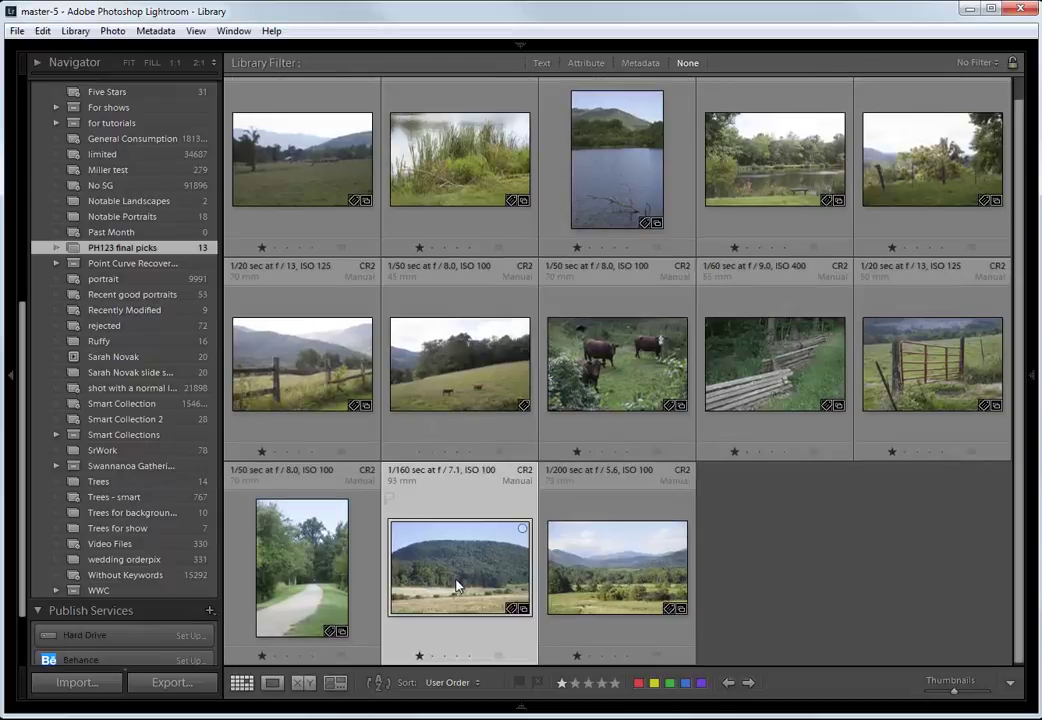
{"action": "key", "text": "Delete"}
Step: Reposition the valley photo so it sits just before the tree-lined path photo, then deselect
{"action": "left_click_drag", "start_coordinate": [348, 594], "coordinate": [540, 580]}
{"action": "left_click_drag", "start_coordinate": [426, 595], "coordinate": [245, 578]}
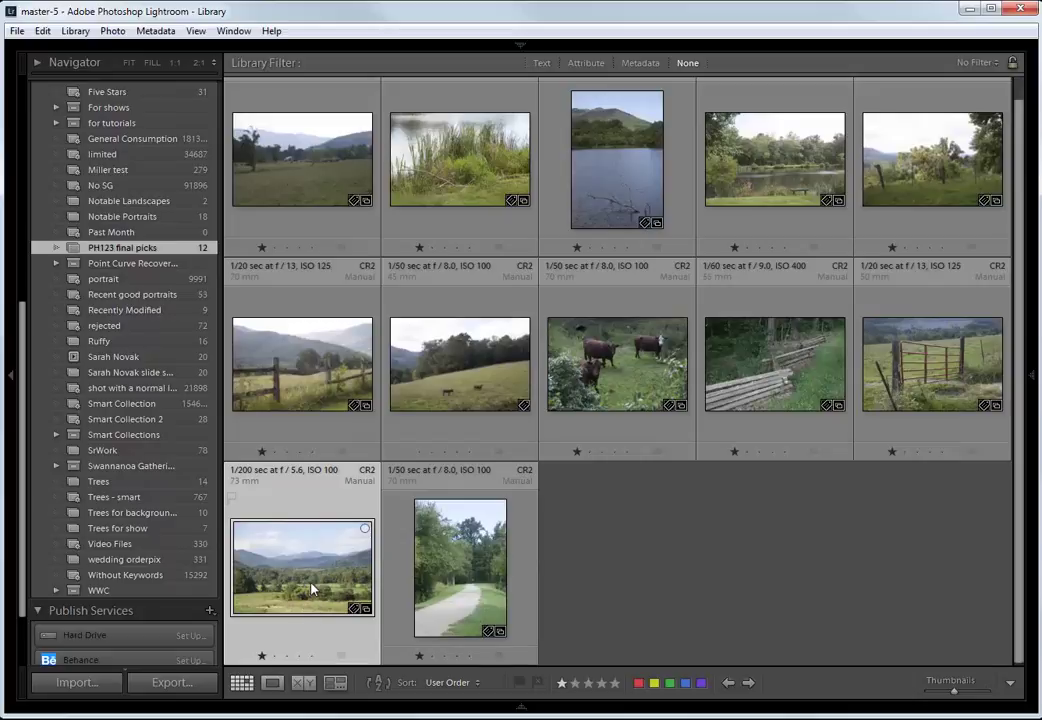
{"action": "left_click_drag", "start_coordinate": [315, 586], "coordinate": [520, 378]}
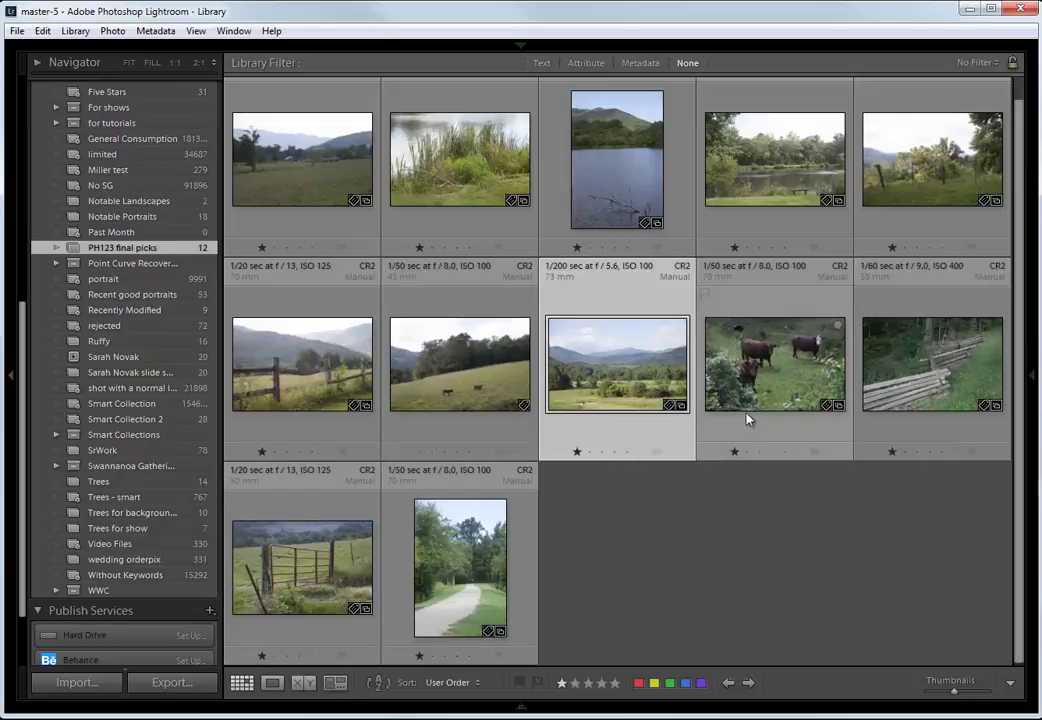
{"action": "left_click_drag", "start_coordinate": [643, 373], "coordinate": [405, 362]}
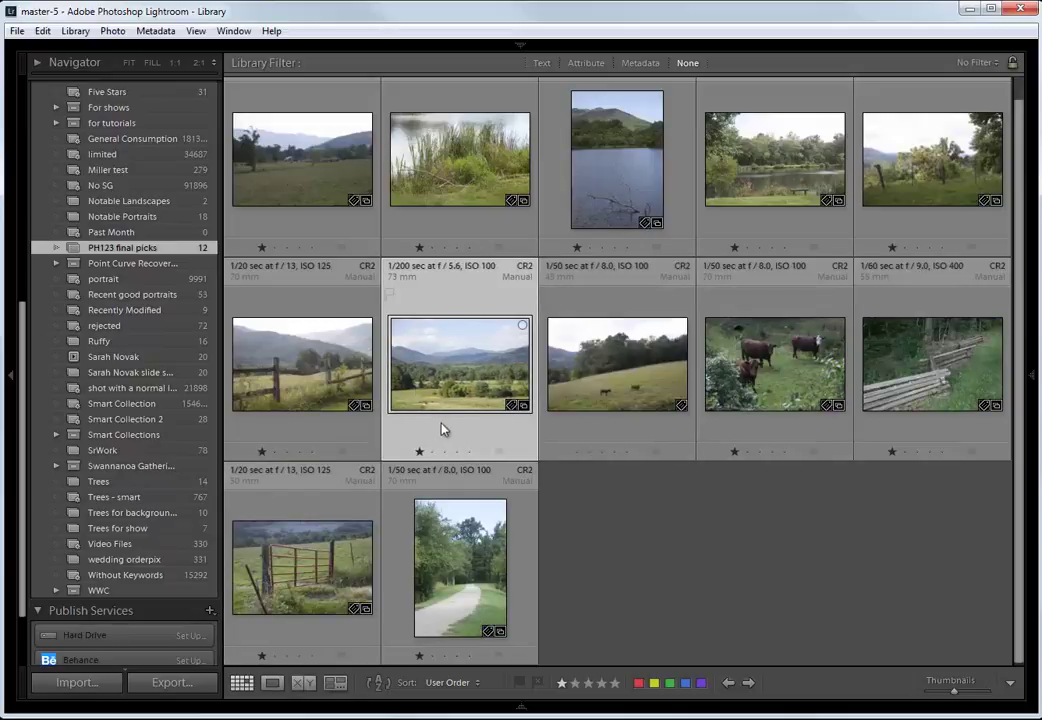
{"action": "double_click", "coordinate": [465, 358]}
{"action": "key", "text": "g"}
{"action": "left_click_drag", "start_coordinate": [471, 385], "coordinate": [850, 200]}
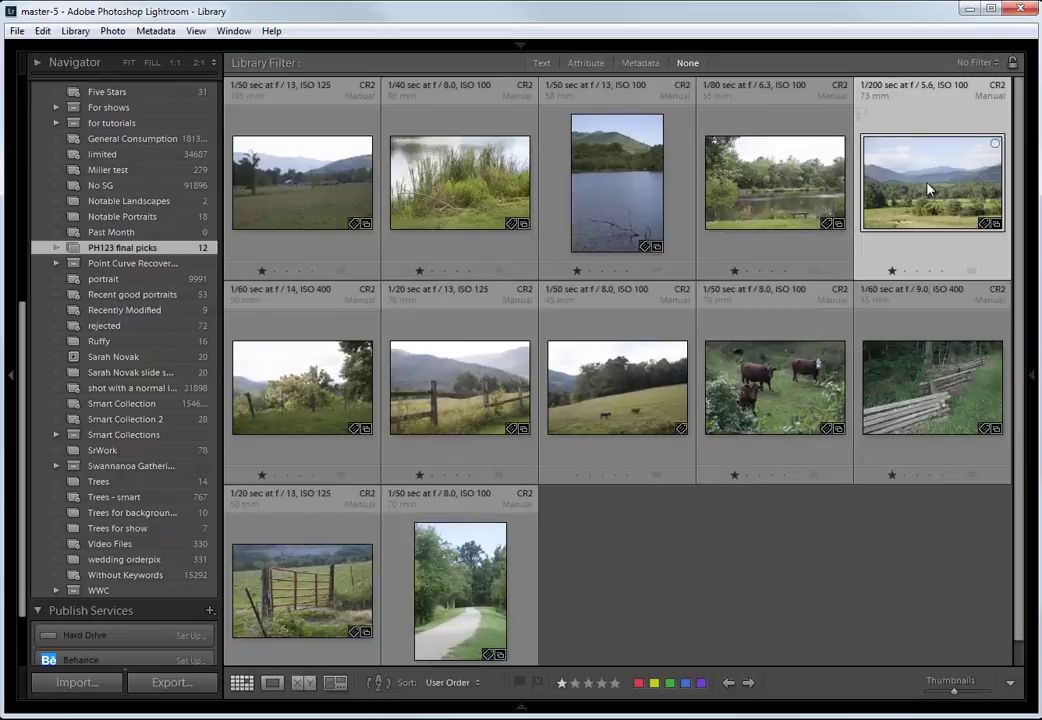
{"action": "left_click_drag", "start_coordinate": [928, 188], "coordinate": [409, 599]}
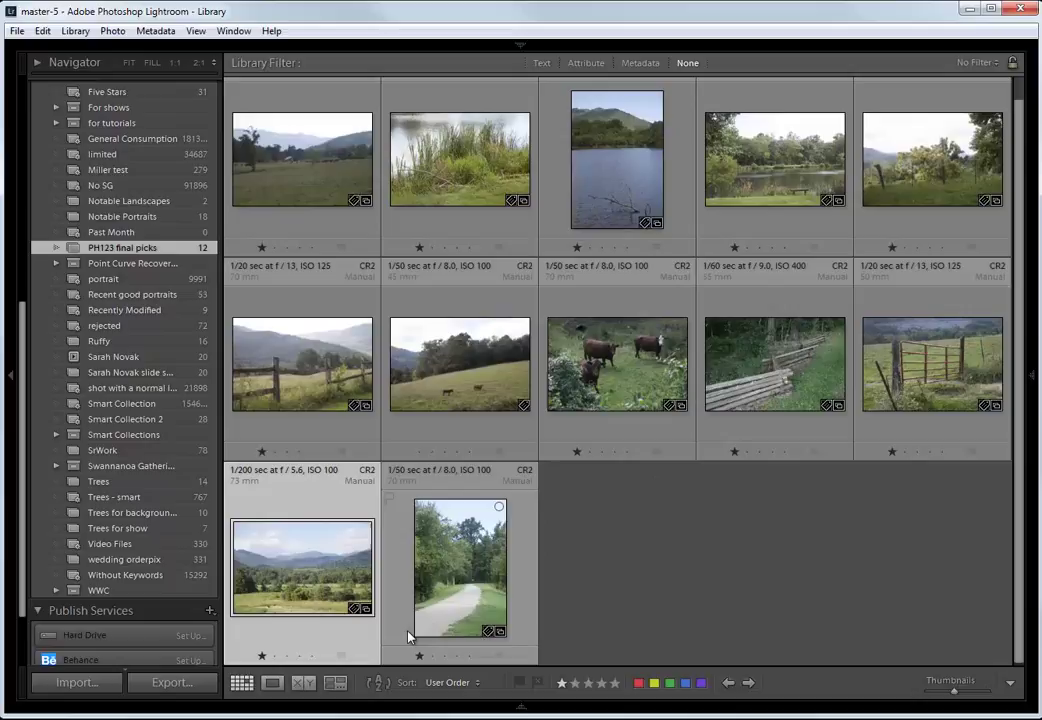
{"action": "left_click", "coordinate": [633, 574]}
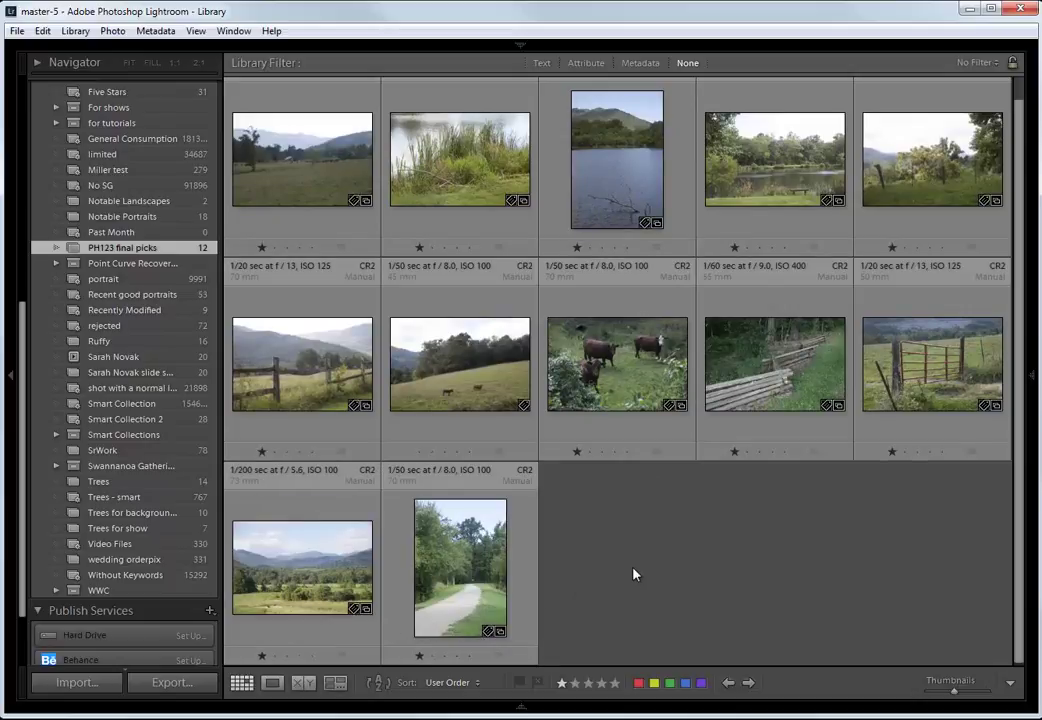
{"action": "double_click", "coordinate": [310, 165]}
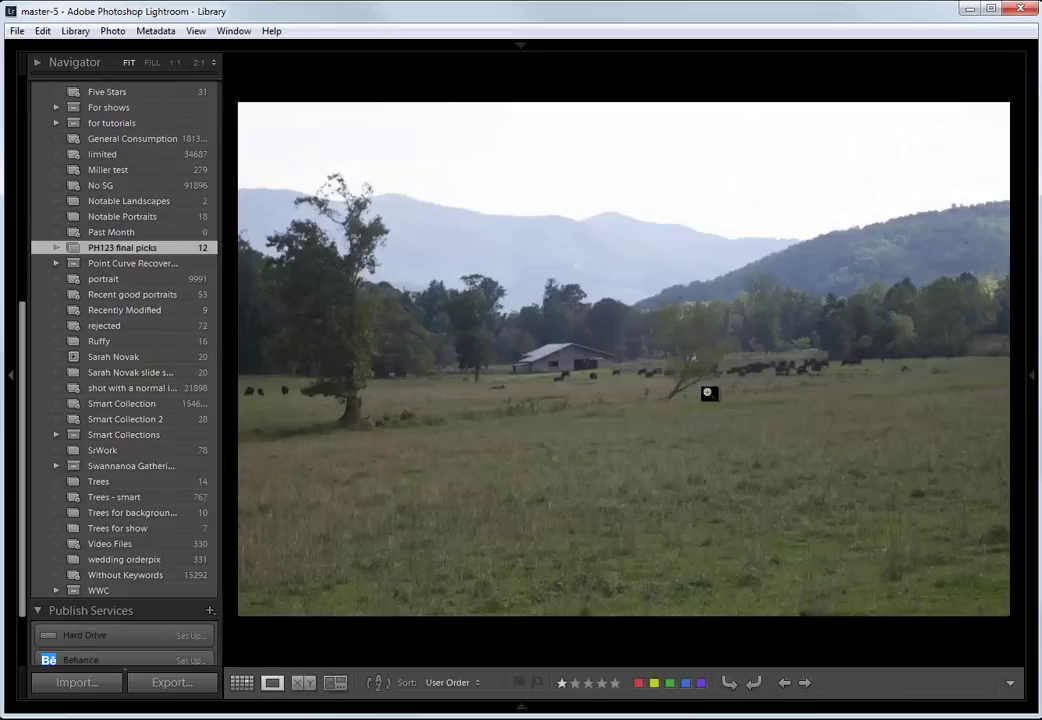
{"action": "key", "text": "Right"}
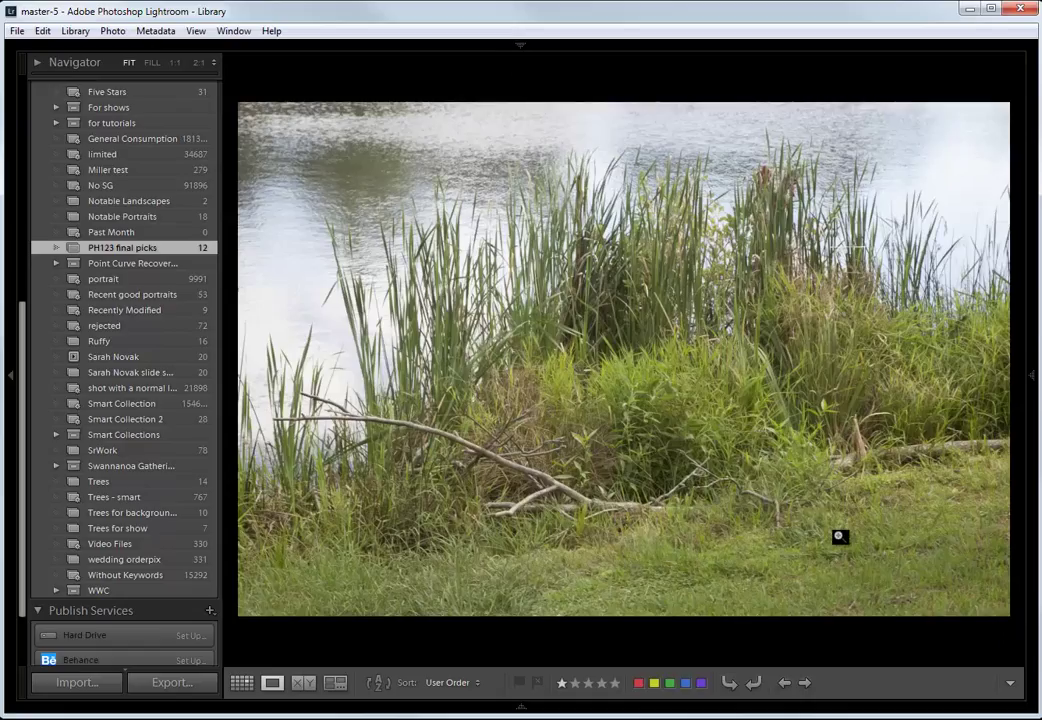
{"action": "key", "text": "Right"}
{"action": "key", "text": "Right"}
{"action": "key", "text": "Right"}
{"action": "key", "text": "Right"}
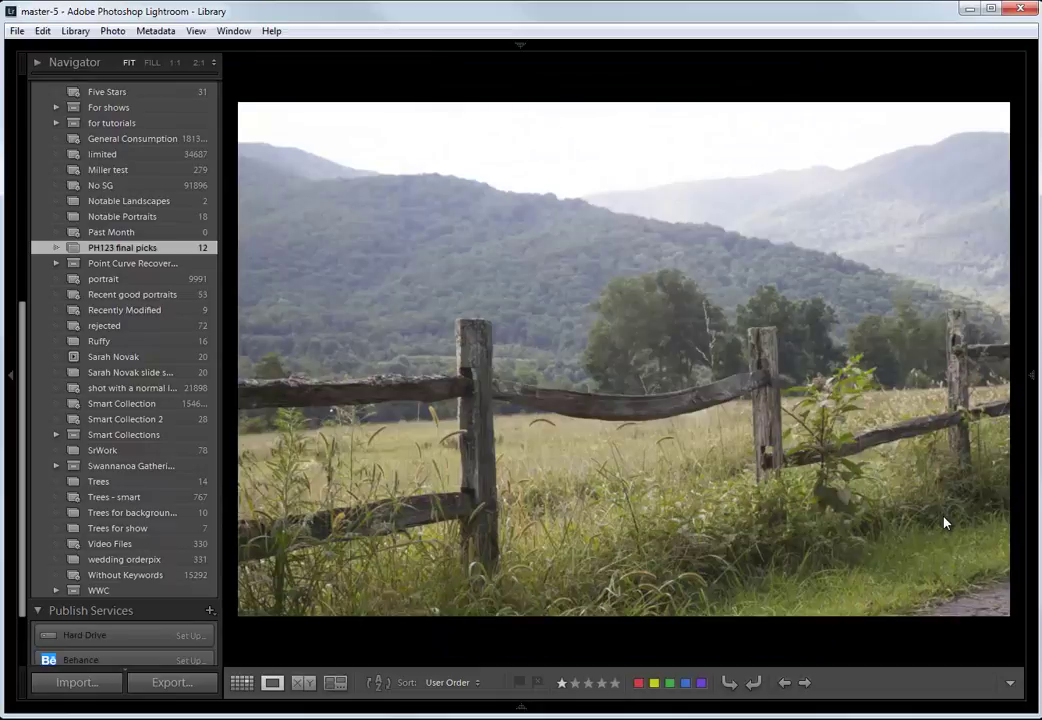
{"action": "key", "text": "Right"}
{"action": "key", "text": "Right"}
{"action": "key", "text": "Right"}
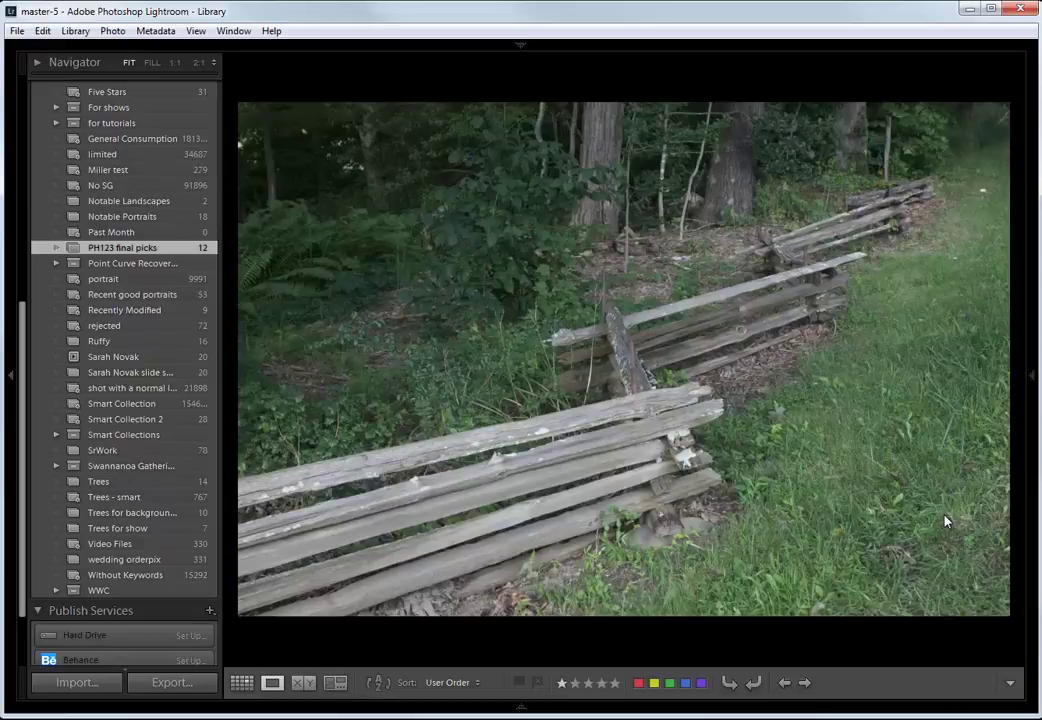
{"action": "key", "text": "Right"}
{"action": "key", "text": "Right"}
{"action": "key", "text": "Right"}
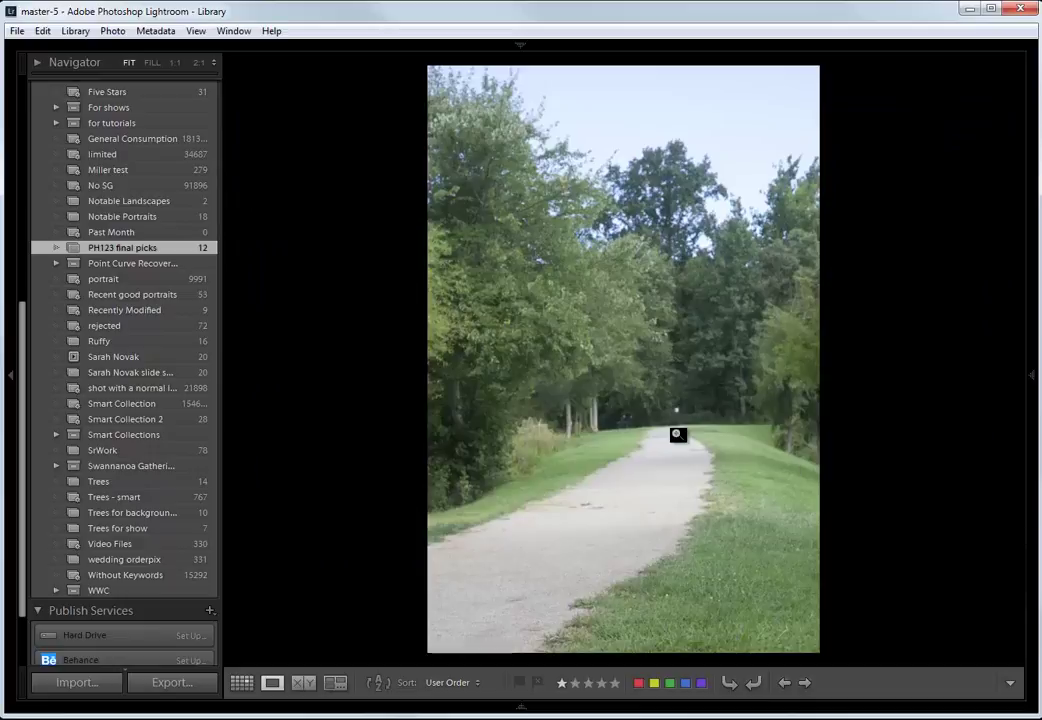
{"action": "left_click", "coordinate": [675, 432]}
{"action": "key", "text": "g"}
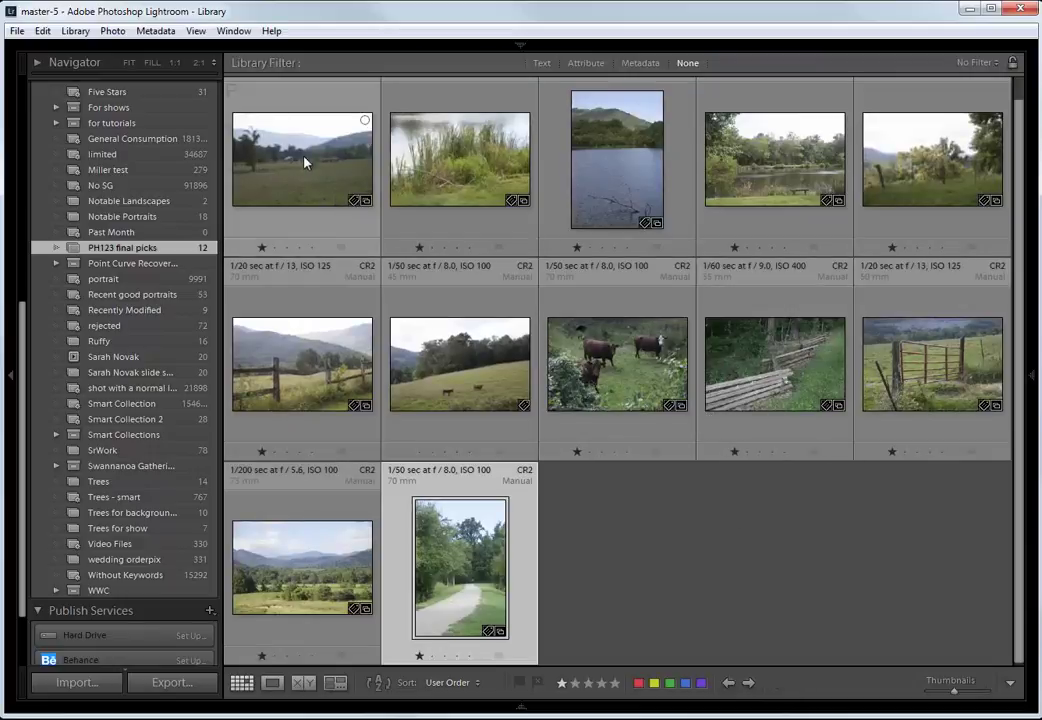
Step: Preview the first and top-right photos of the collection full size
{"action": "scroll", "coordinate": [342, 201], "scroll_direction": "up", "scroll_amount": 1}
{"action": "double_click", "coordinate": [298, 195]}
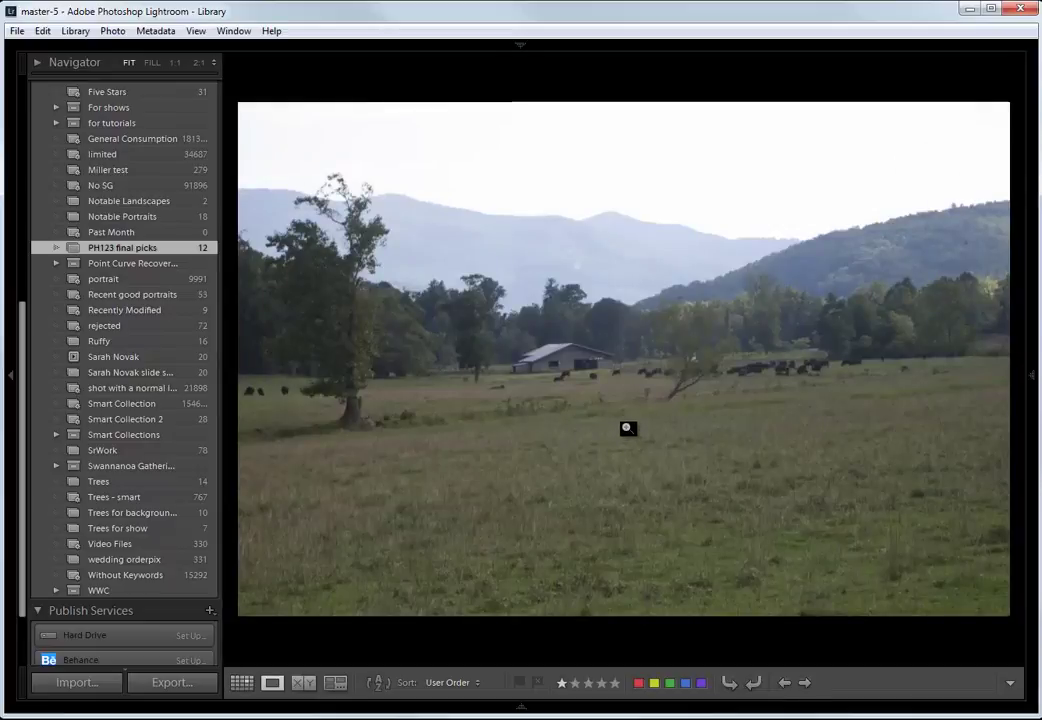
{"action": "double_click", "coordinate": [692, 387]}
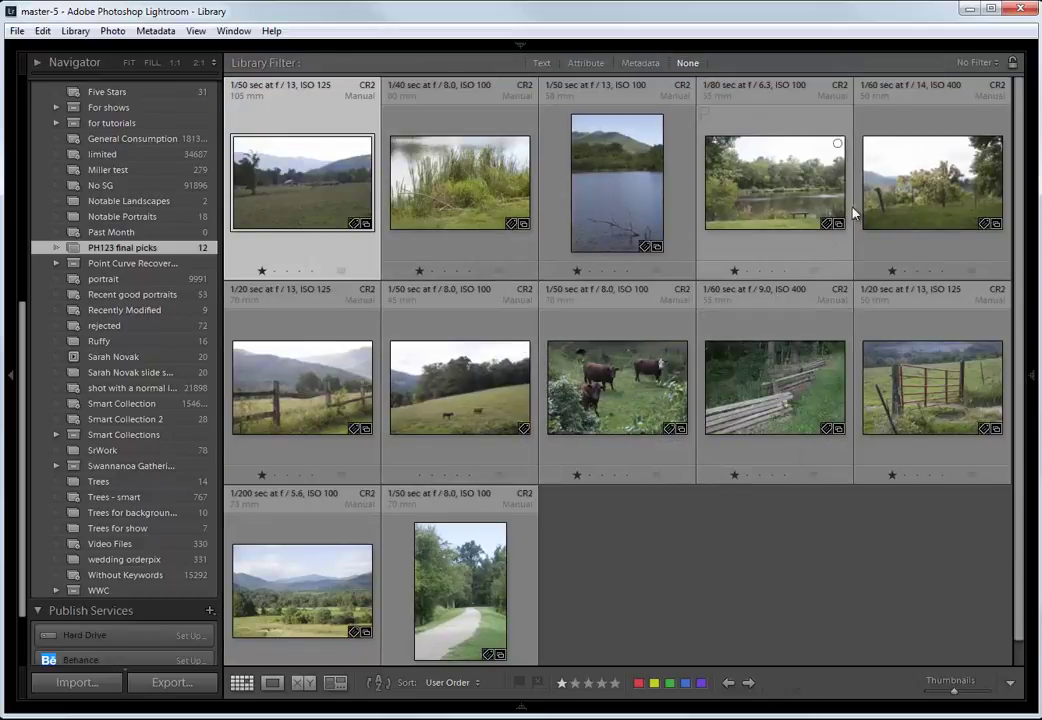
{"action": "double_click", "coordinate": [913, 180]}
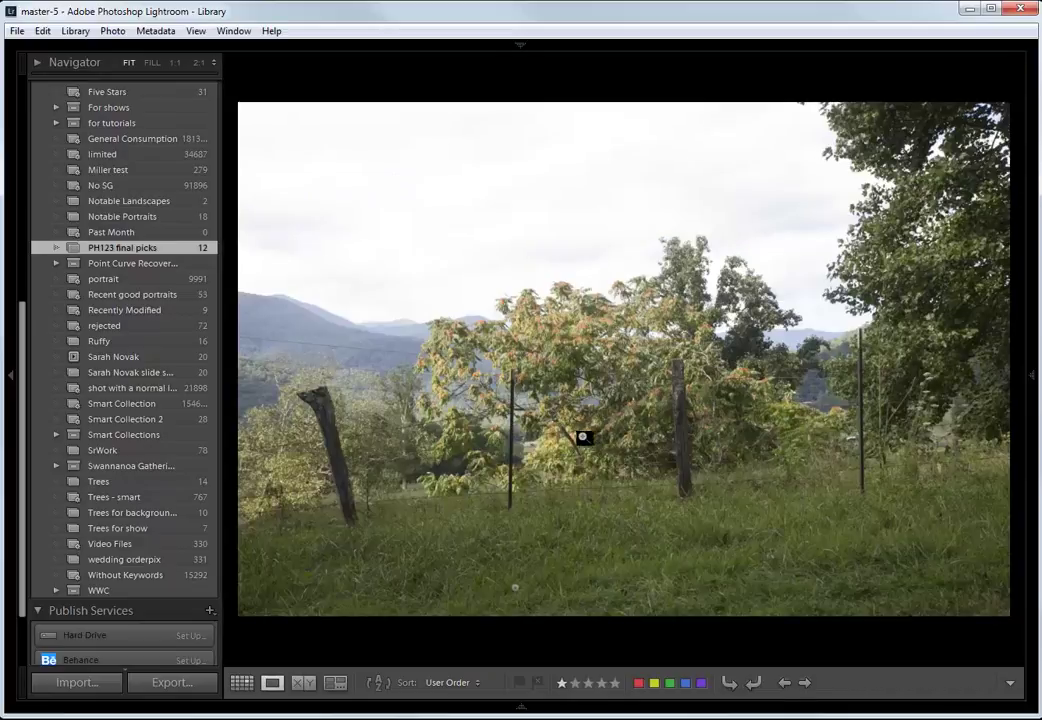
{"action": "double_click", "coordinate": [549, 428]}
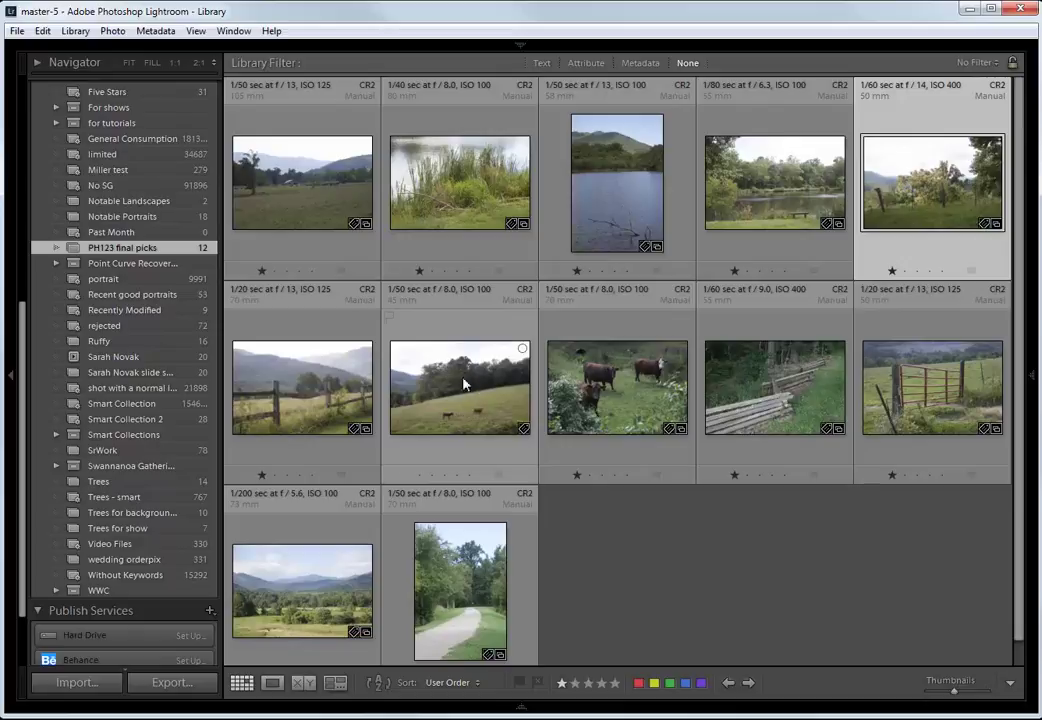
Step: Move the hillside grazing-animals photo, then the close-up cows photo, to the front
{"action": "left_click_drag", "start_coordinate": [449, 391], "coordinate": [238, 195]}
{"action": "left_click_drag", "start_coordinate": [318, 195], "coordinate": [388, 221]}
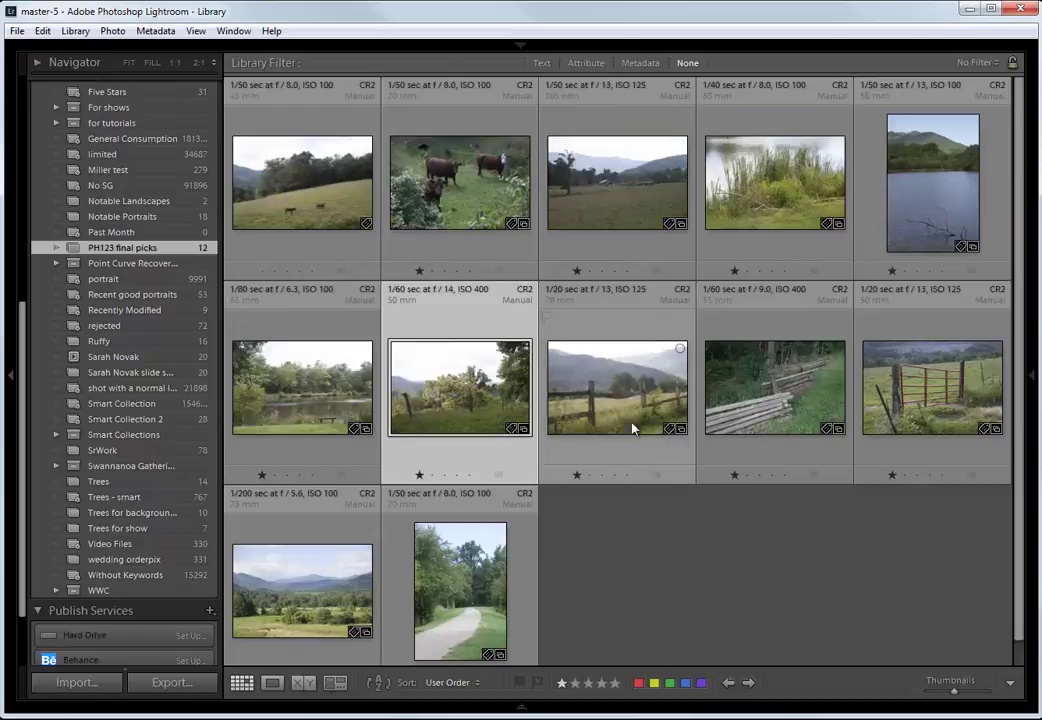
{"action": "double_click", "coordinate": [616, 198]}
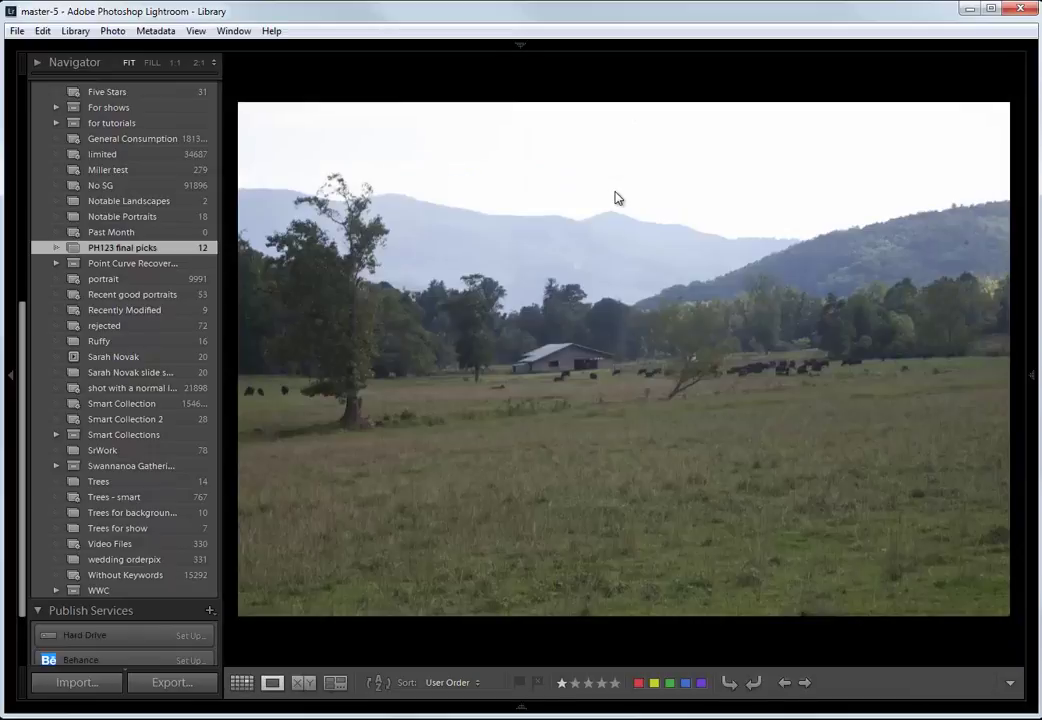
{"action": "double_click", "coordinate": [622, 460]}
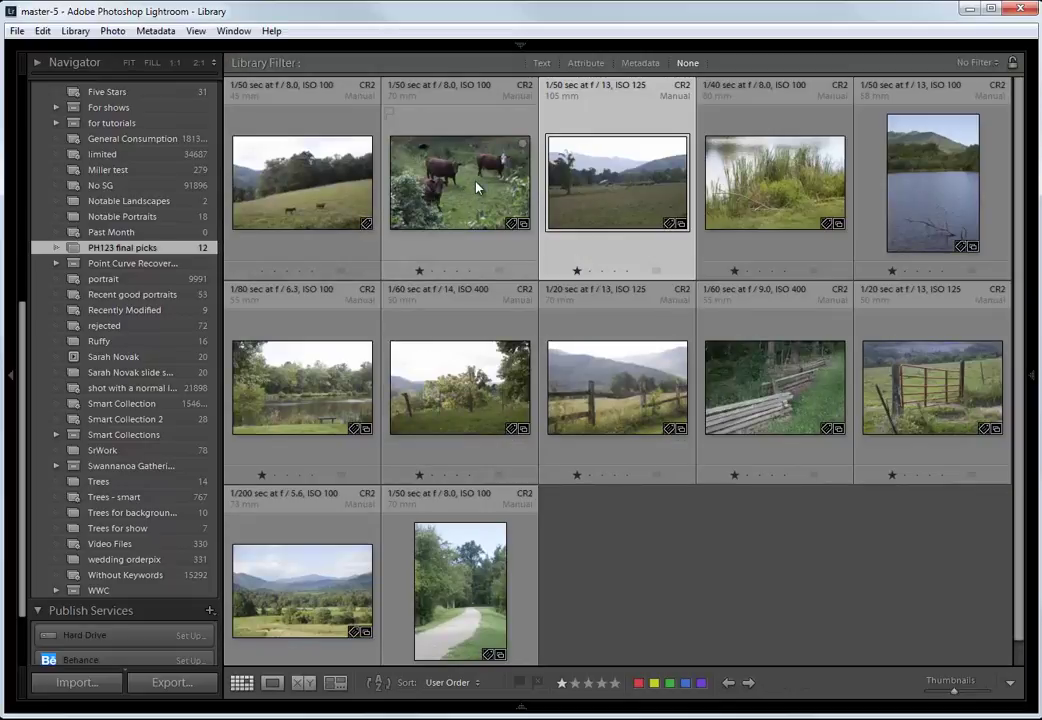
{"action": "left_click_drag", "start_coordinate": [470, 170], "coordinate": [290, 200]}
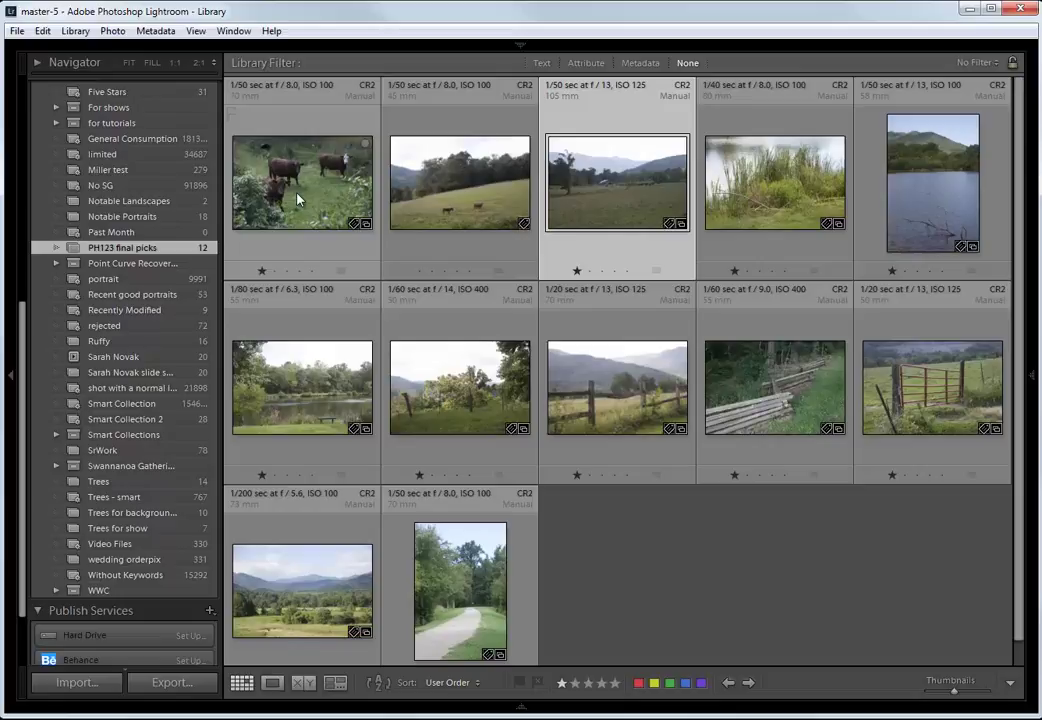
{"action": "double_click", "coordinate": [297, 196]}
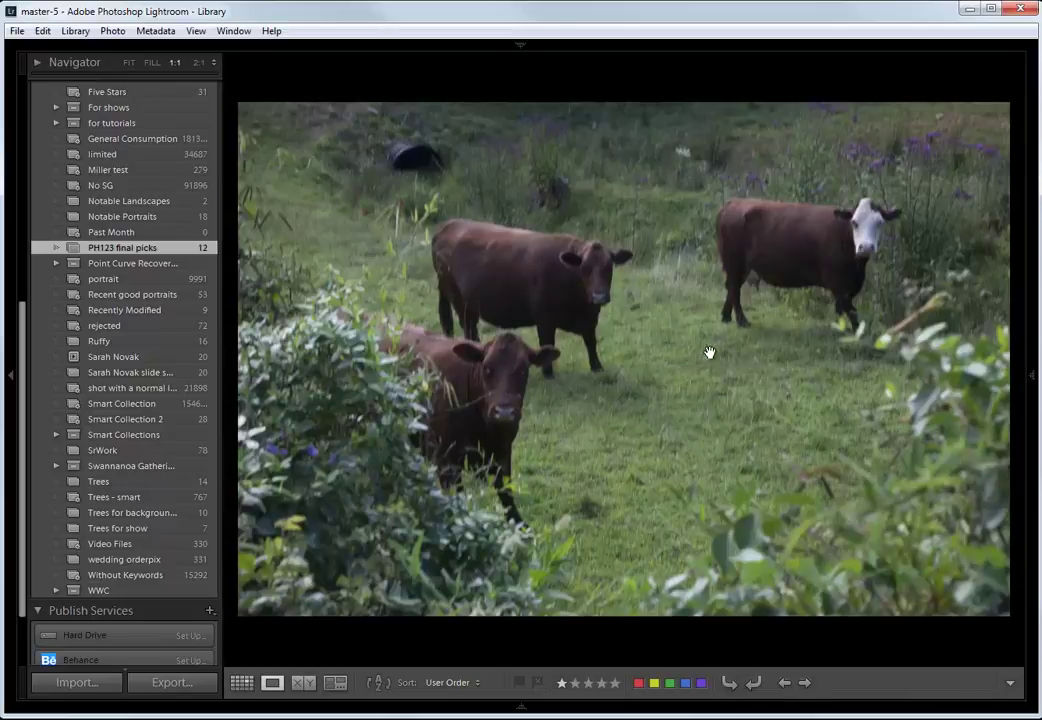
{"action": "key", "text": "g"}
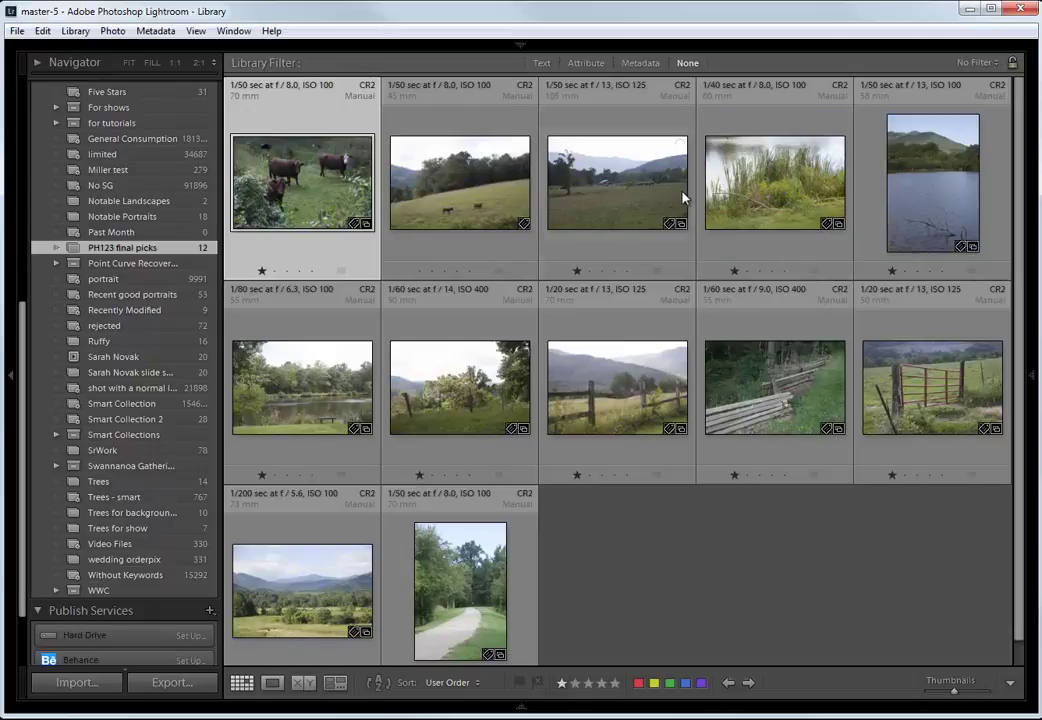
Step: Place the pond-with-bench photo fourth and move the fence photo back after the orchard
{"action": "left_click_drag", "start_coordinate": [596, 386], "coordinate": [699, 222]}
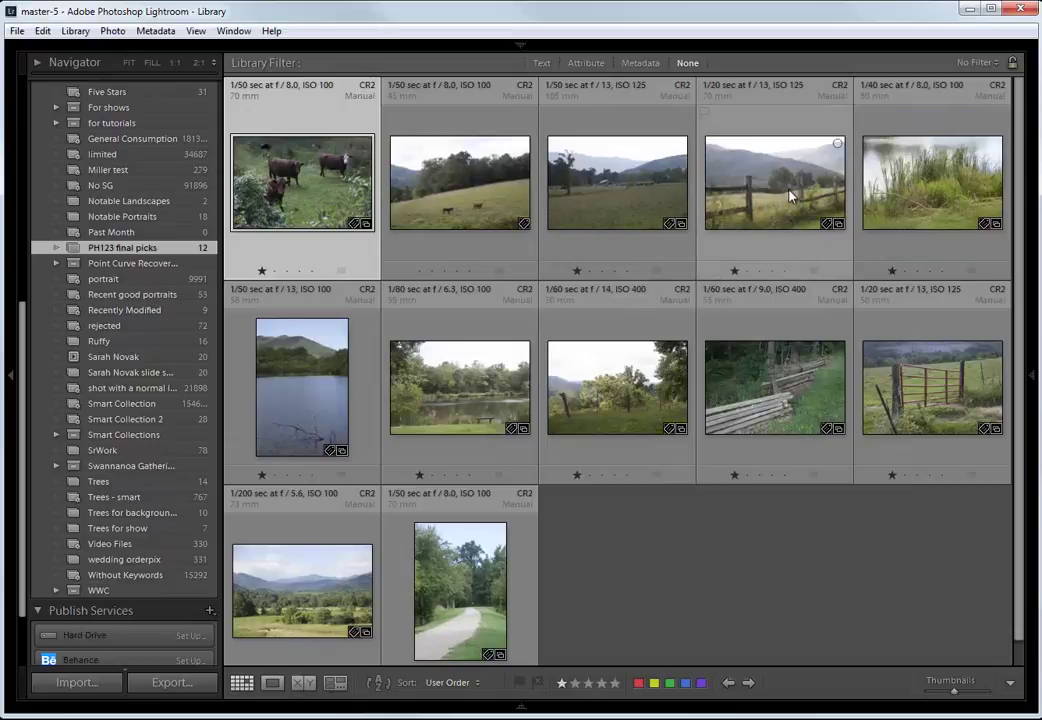
{"action": "left_click_drag", "start_coordinate": [460, 385], "coordinate": [770, 203]}
{"action": "left_click_drag", "start_coordinate": [455, 385], "coordinate": [683, 448]}
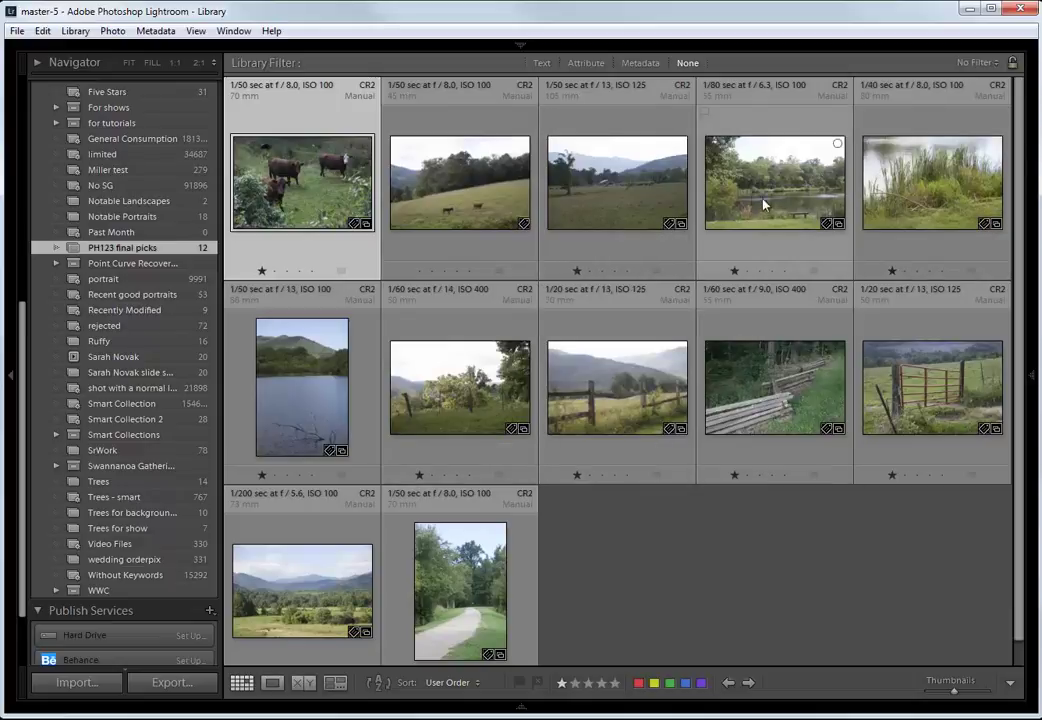
Step: Preview the barn field photo and the next one full size, then return to the grid
{"action": "double_click", "coordinate": [609, 188]}
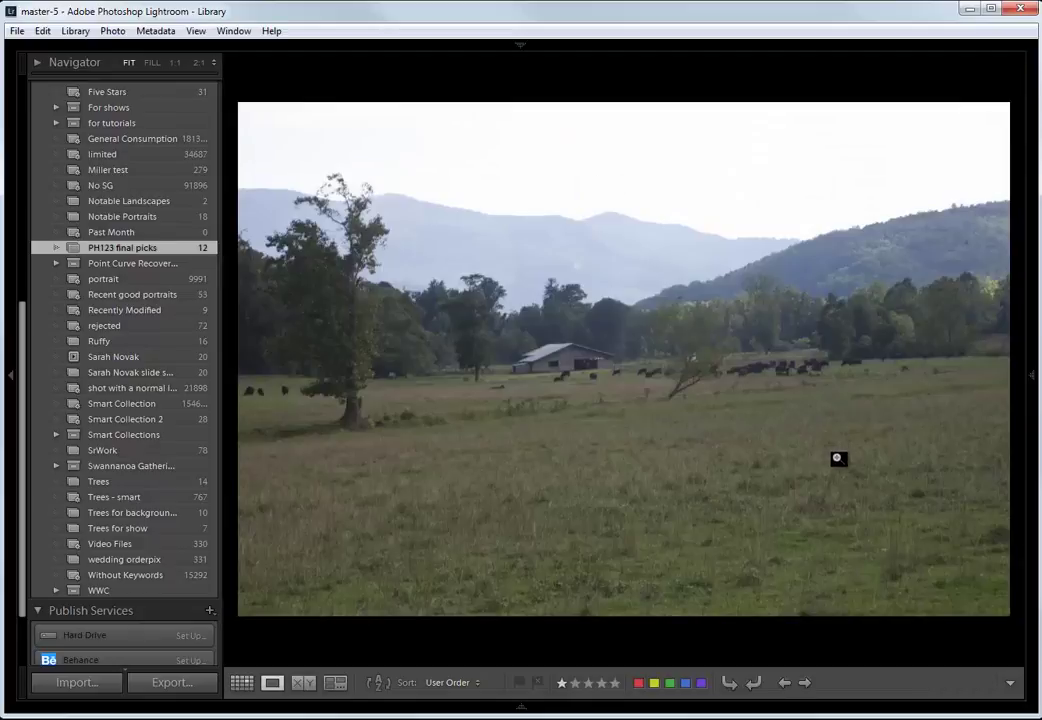
{"action": "key", "text": "Right"}
{"action": "key", "text": "Left"}
{"action": "double_click", "coordinate": [651, 358]}
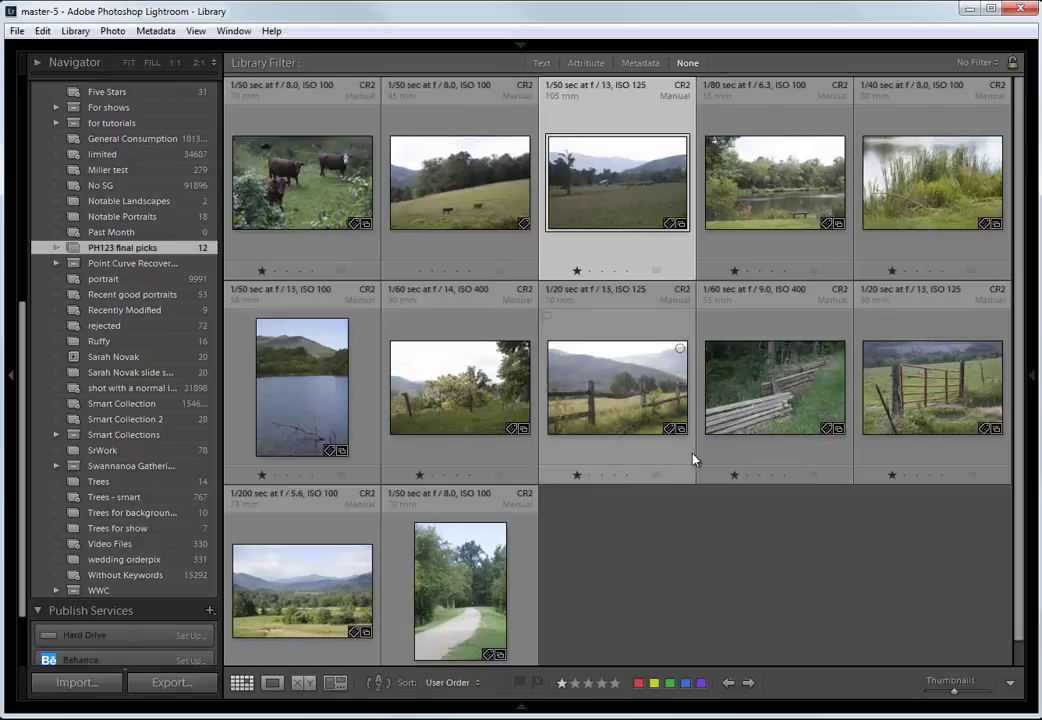
Step: Make the fence-and-mountains photo first in the order and preview it full size
{"action": "left_click", "coordinate": [605, 383]}
{"action": "left_click_drag", "start_coordinate": [605, 383], "coordinate": [236, 170]}
{"action": "left_click_drag", "start_coordinate": [430, 214], "coordinate": [678, 185]}
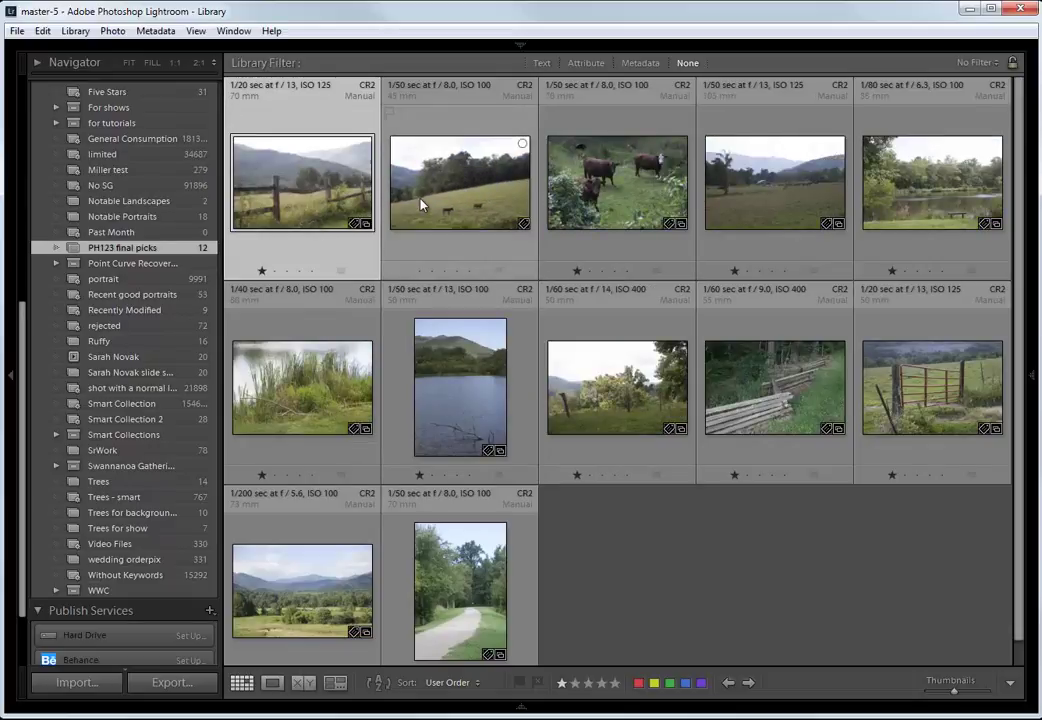
{"action": "double_click", "coordinate": [232, 156]}
{"action": "key", "text": "Right"}
{"action": "key", "text": "g"}
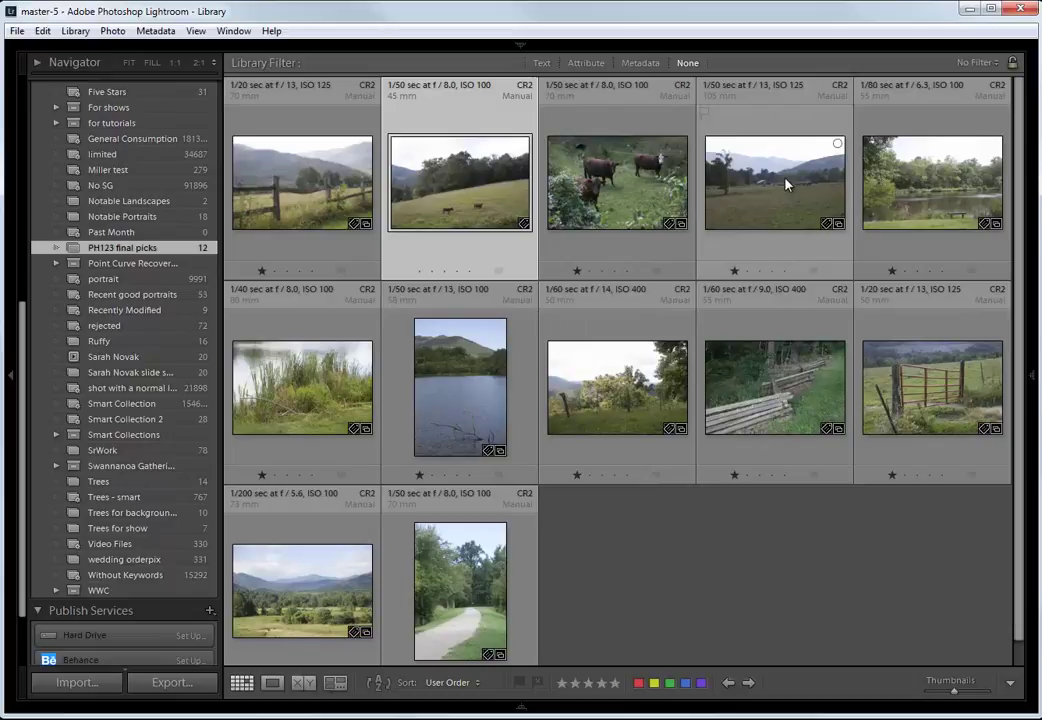
Step: Move the barn field shot into row two right after the orchard, then deselect
{"action": "left_click_drag", "start_coordinate": [786, 185], "coordinate": [752, 251]}
{"action": "left_click_drag", "start_coordinate": [579, 390], "coordinate": [562, 402]}
{"action": "left_click_drag", "start_coordinate": [451, 402], "coordinate": [698, 412]}
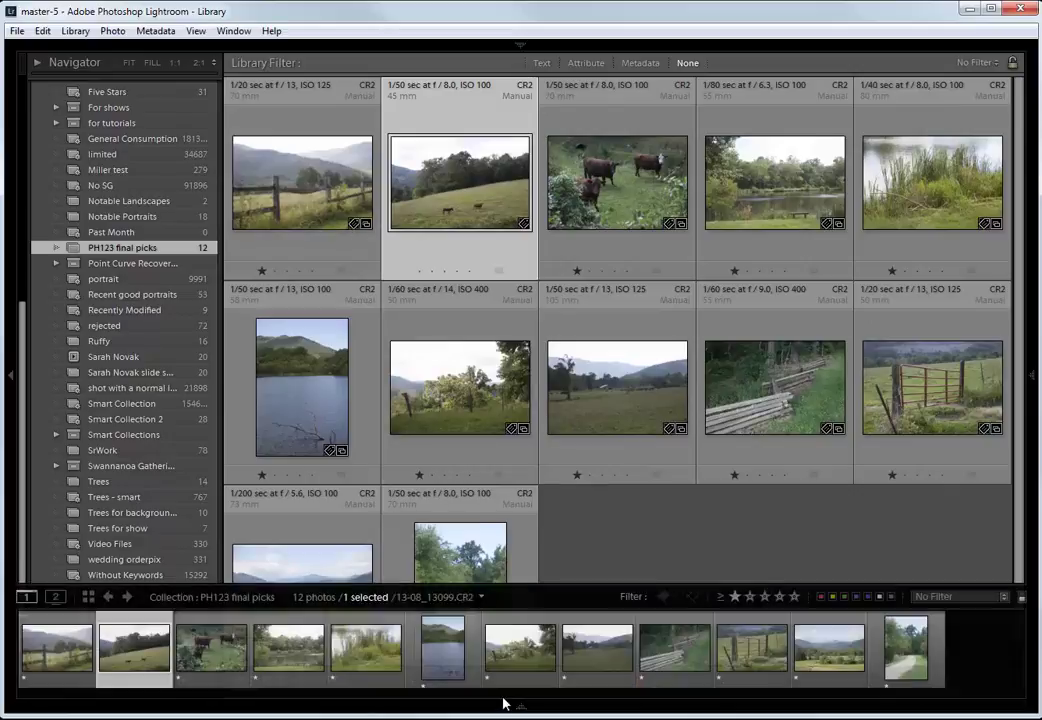
{"action": "left_click", "coordinate": [778, 543]}
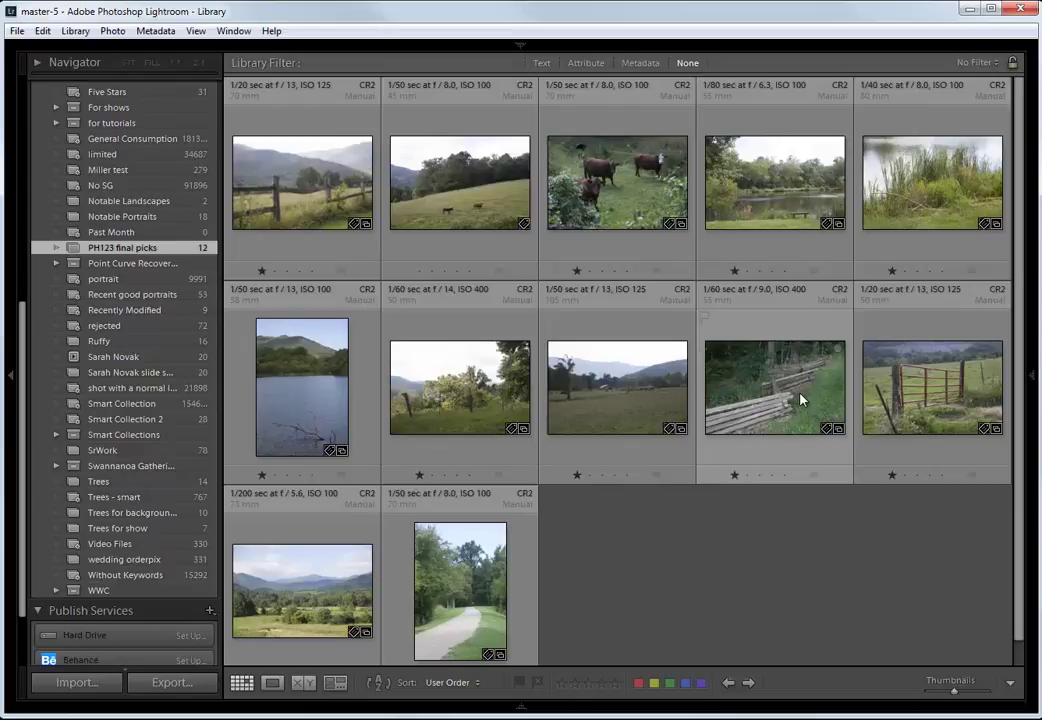
Step: Put the log rails after the cows, reeds after the rails, and the lake before the pond
{"action": "left_click_drag", "start_coordinate": [798, 401], "coordinate": [745, 270]}
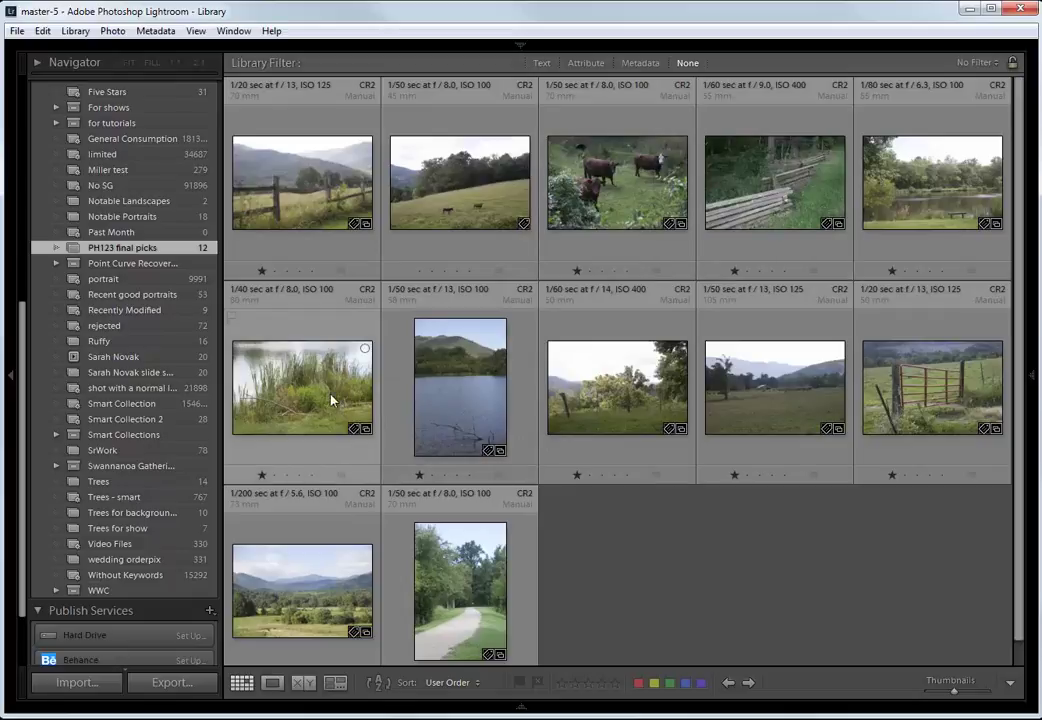
{"action": "left_click_drag", "start_coordinate": [305, 416], "coordinate": [885, 230]}
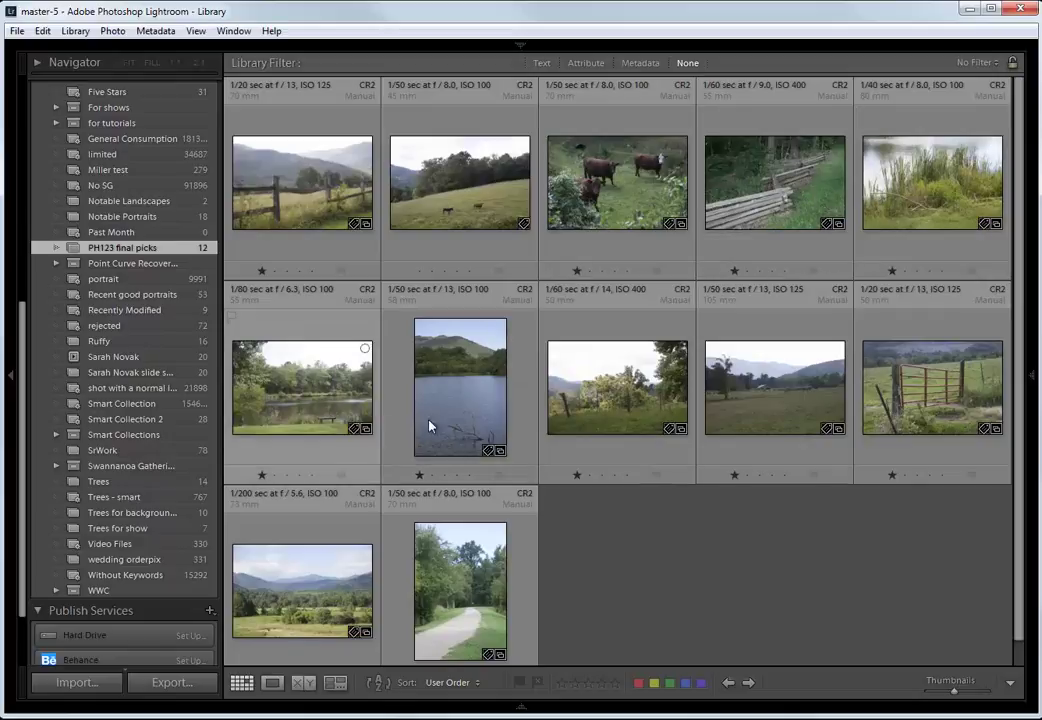
{"action": "left_click_drag", "start_coordinate": [490, 408], "coordinate": [270, 390]}
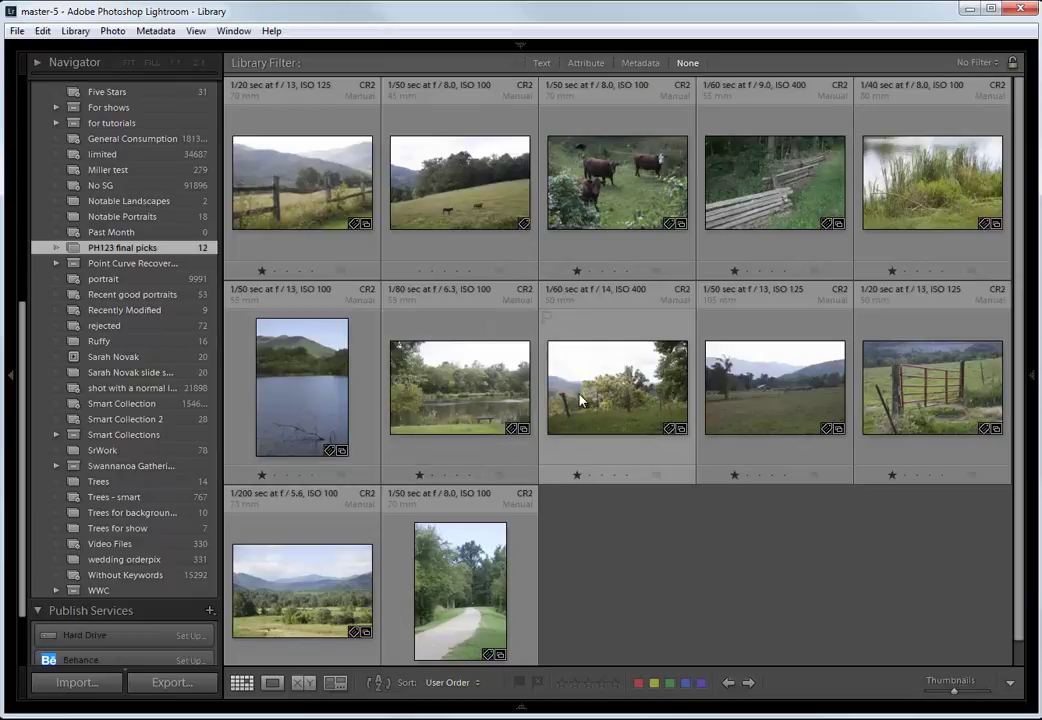
{"action": "double_click", "coordinate": [500, 407]}
{"action": "key", "text": "Right"}
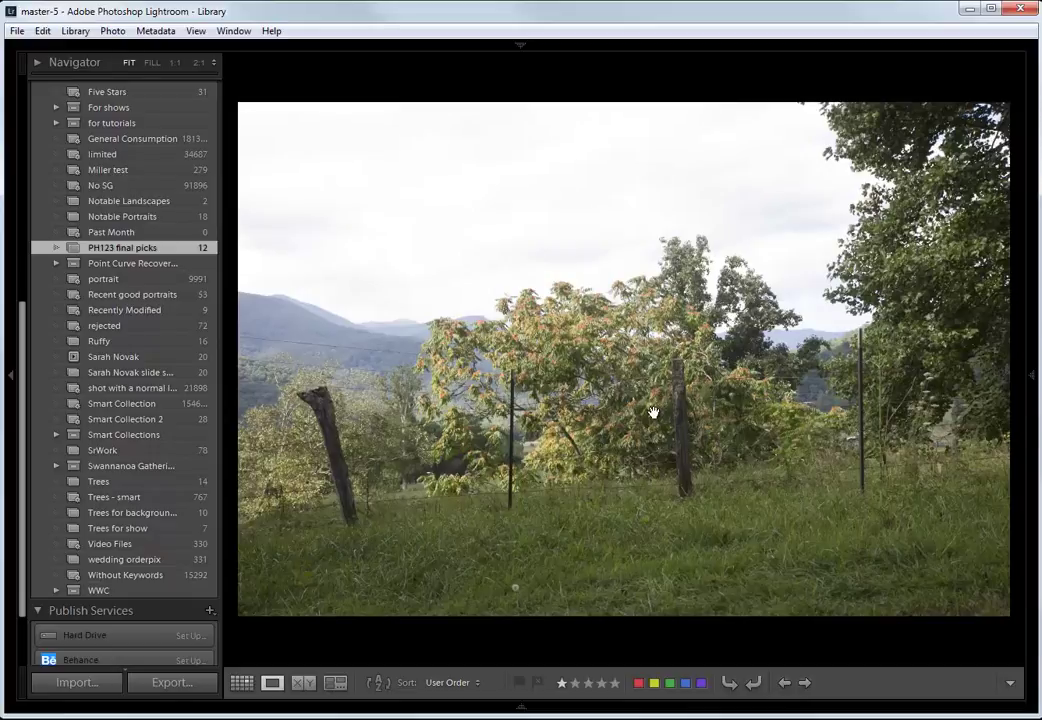
{"action": "key", "text": "g"}
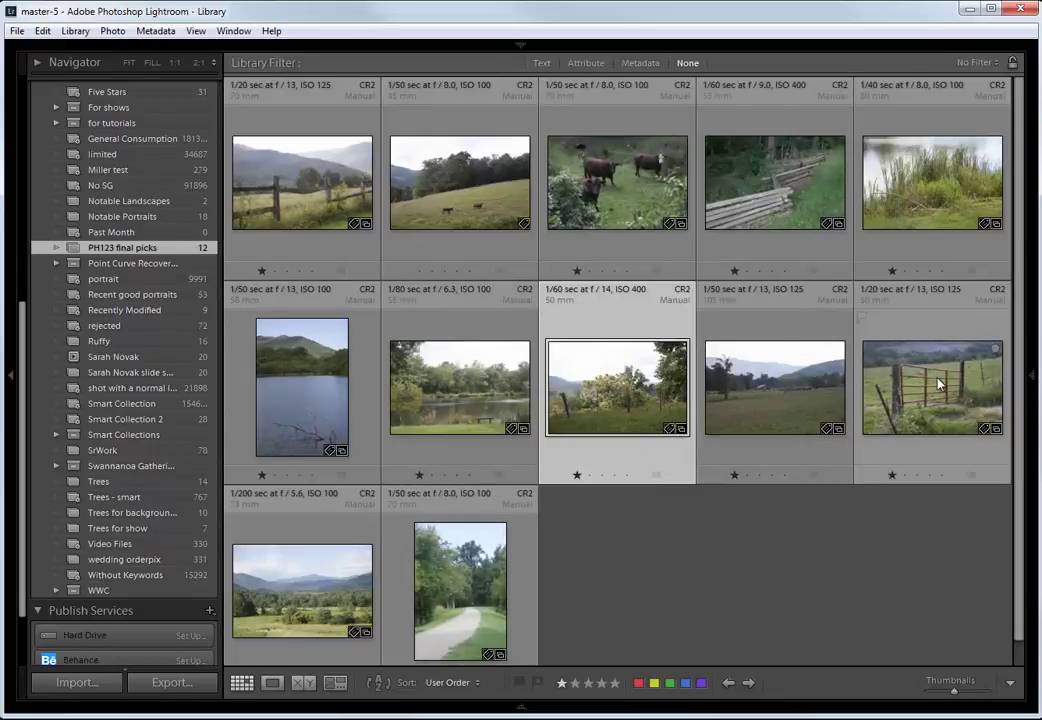
Step: Move the gate photo before the barn field shot, preview it, then deselect
{"action": "left_click_drag", "start_coordinate": [930, 390], "coordinate": [700, 458]}
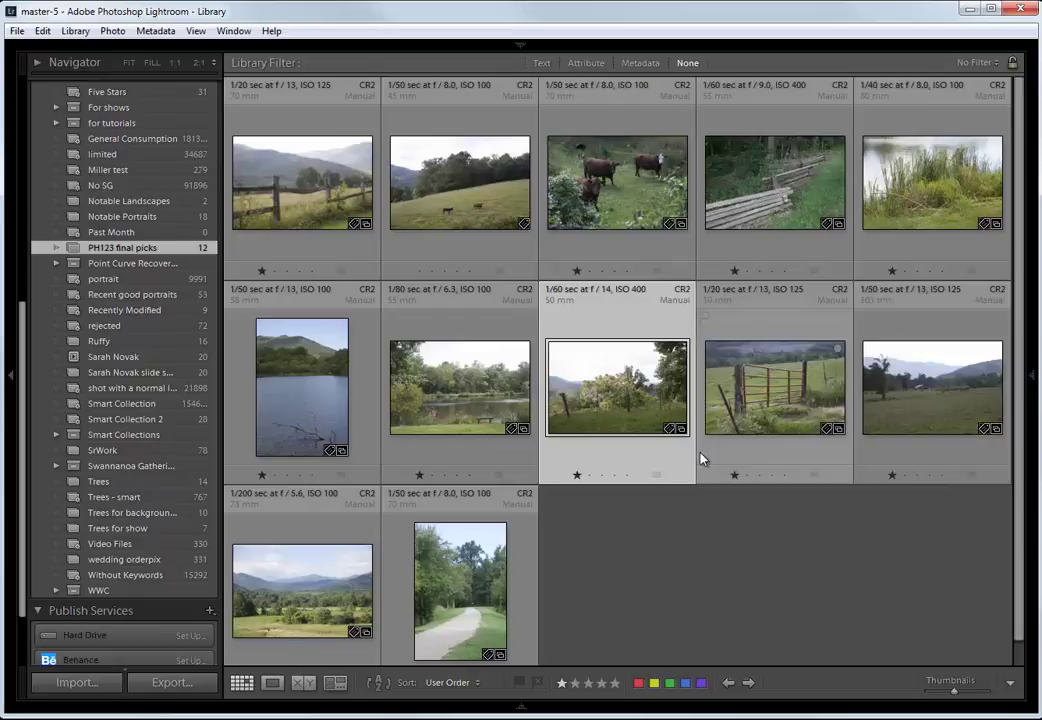
{"action": "double_click", "coordinate": [907, 420]}
{"action": "double_click", "coordinate": [651, 416]}
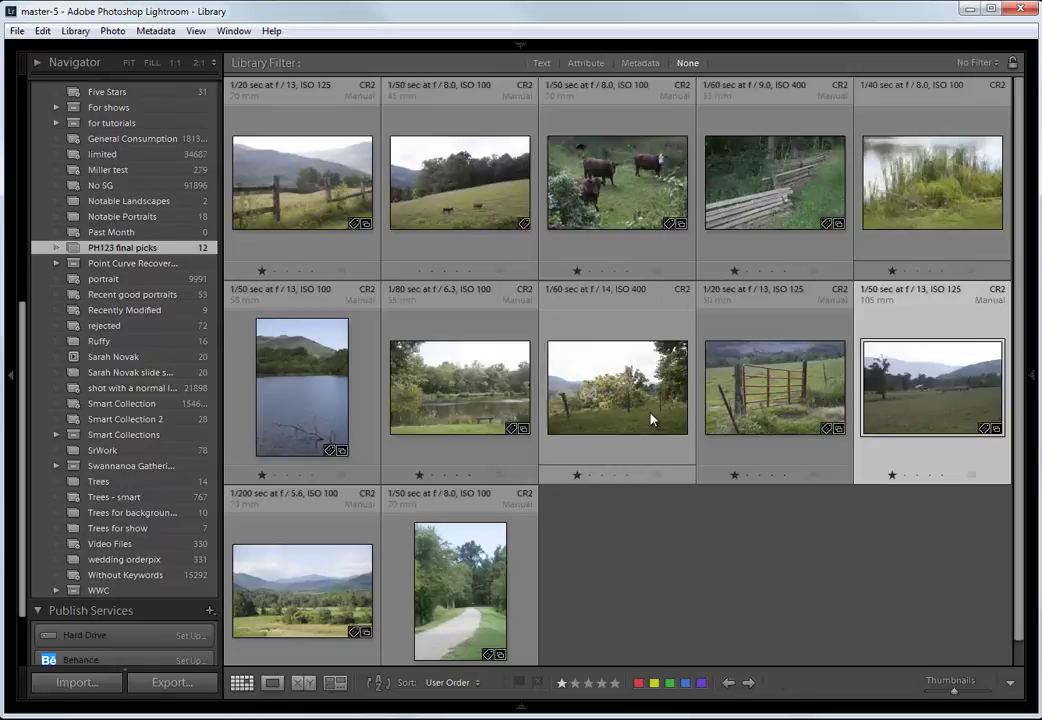
{"action": "left_click", "coordinate": [830, 605]}
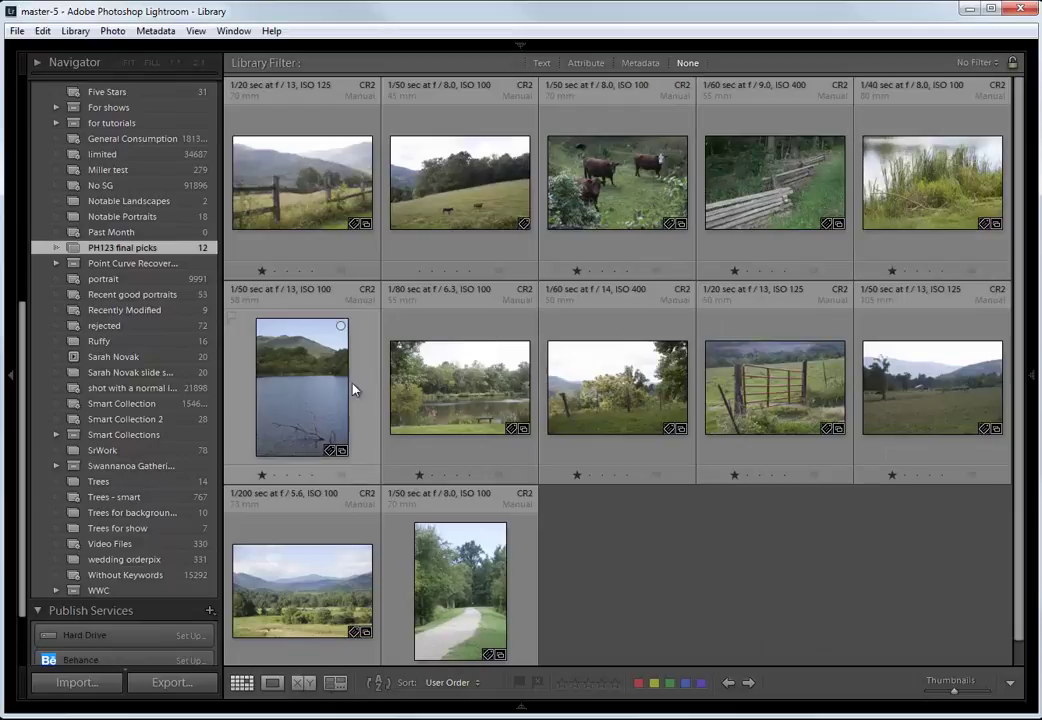
{"action": "double_click", "coordinate": [483, 411]}
{"action": "key", "text": "Right"}
{"action": "key", "text": "g"}
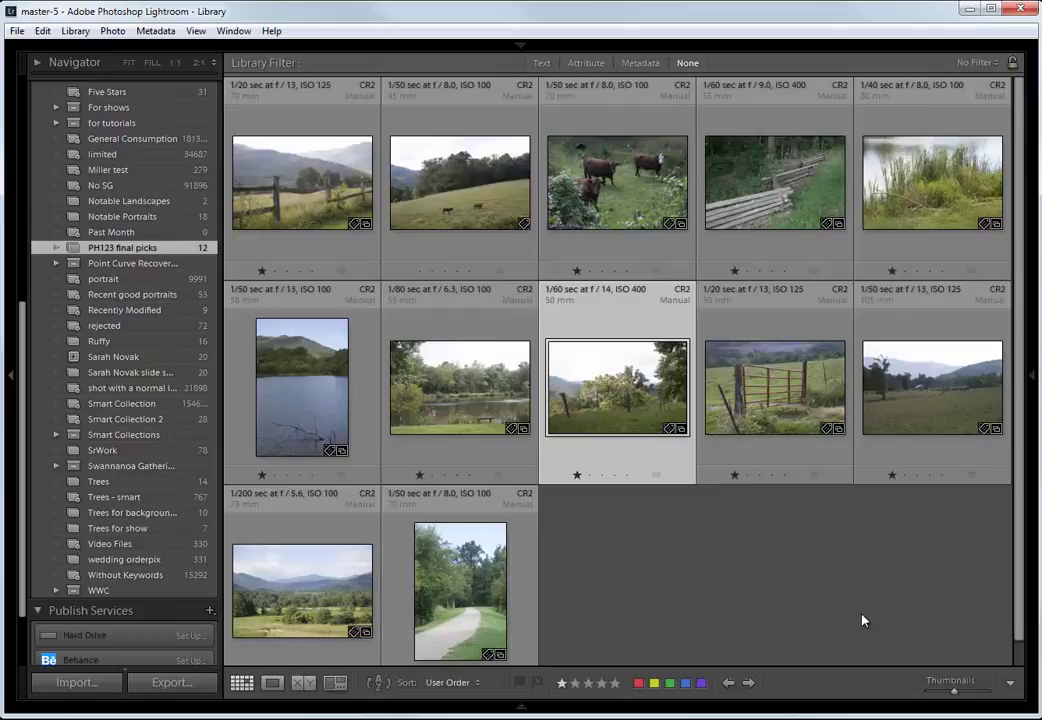
{"action": "left_click", "coordinate": [922, 595]}
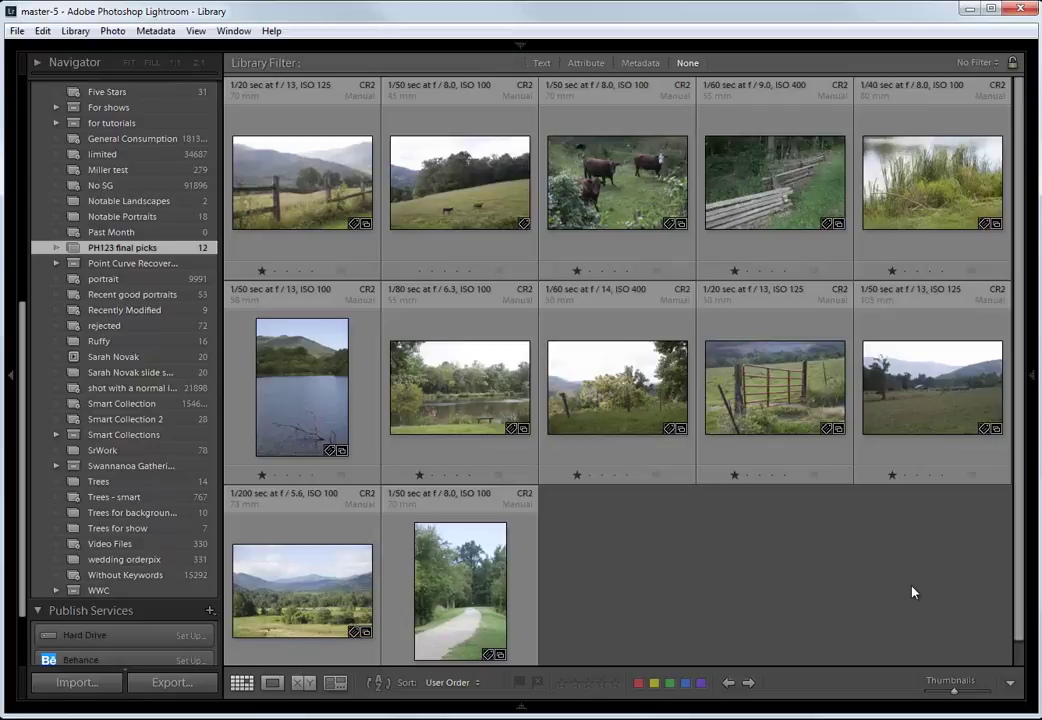